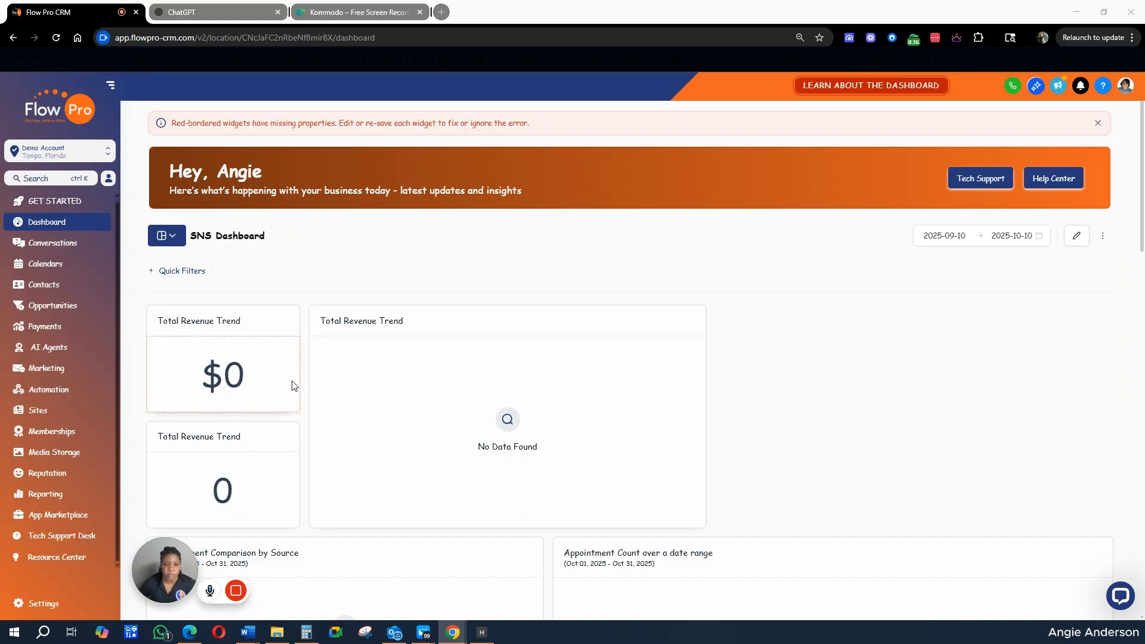
# Open the contacts list and select the first five contacts.
pyautogui.click(55, 292)
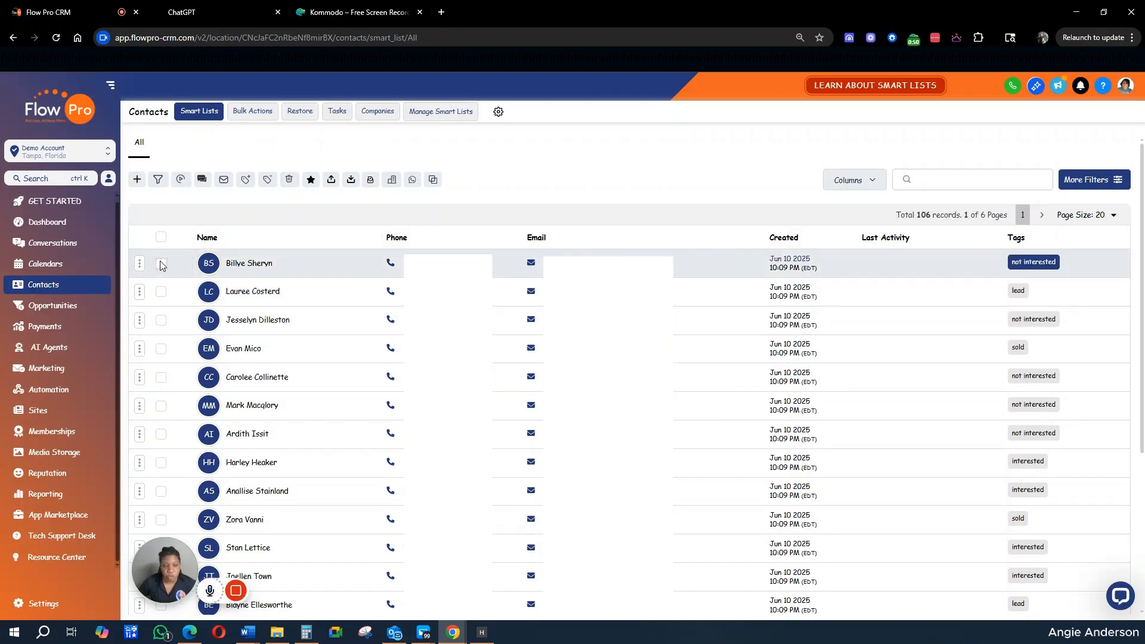
pyautogui.click(161, 264)
pyautogui.click(161, 292)
pyautogui.click(161, 320)
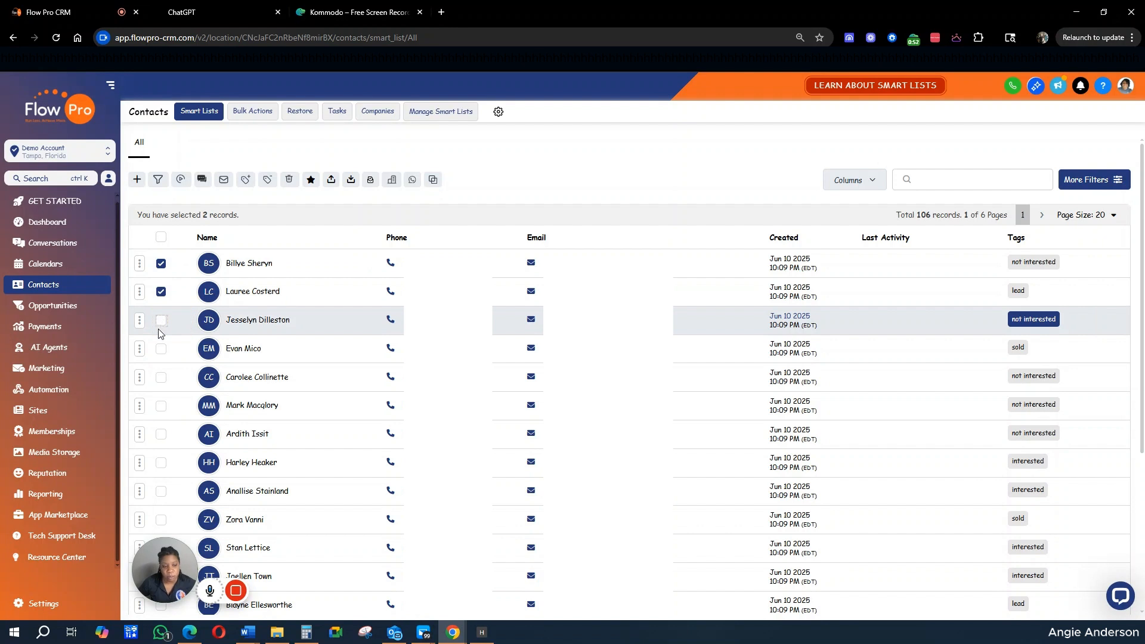
pyautogui.click(161, 349)
pyautogui.click(161, 378)
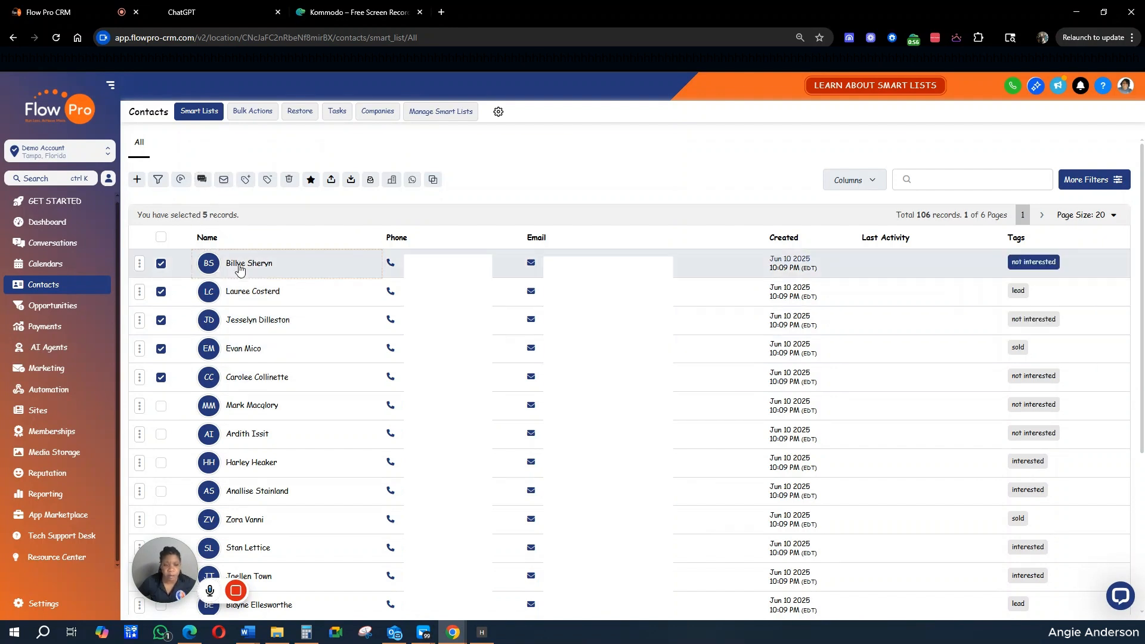
# Start a bulk email to the selected contacts and set its action name to "promotion 10%".
pyautogui.click(224, 181)
pyautogui.click(490, 219)
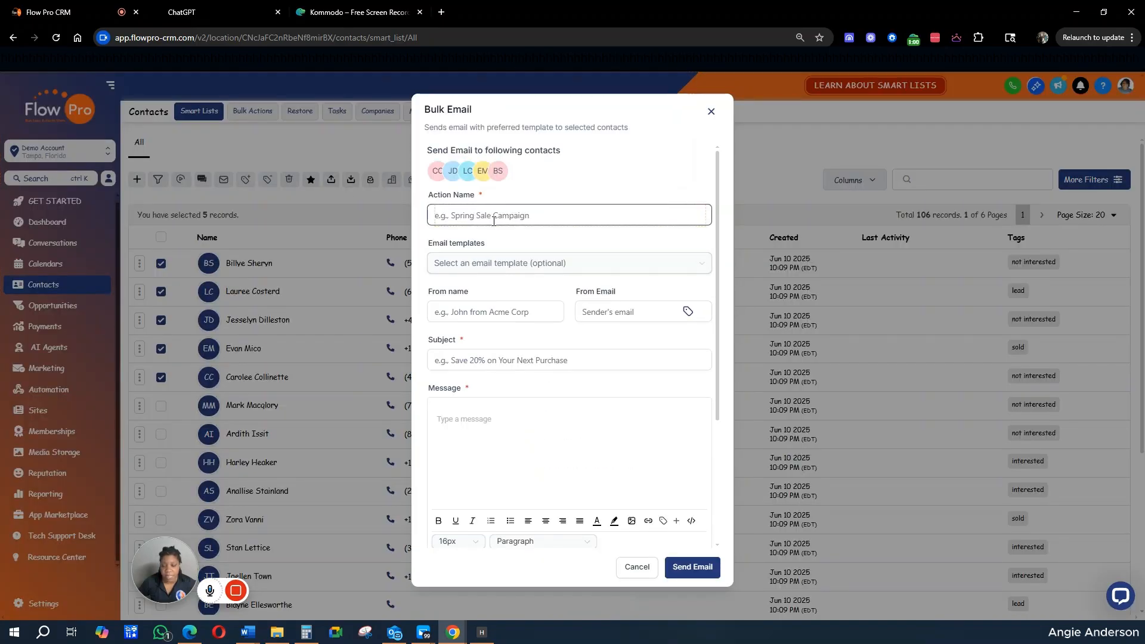
pyautogui.click(480, 224)
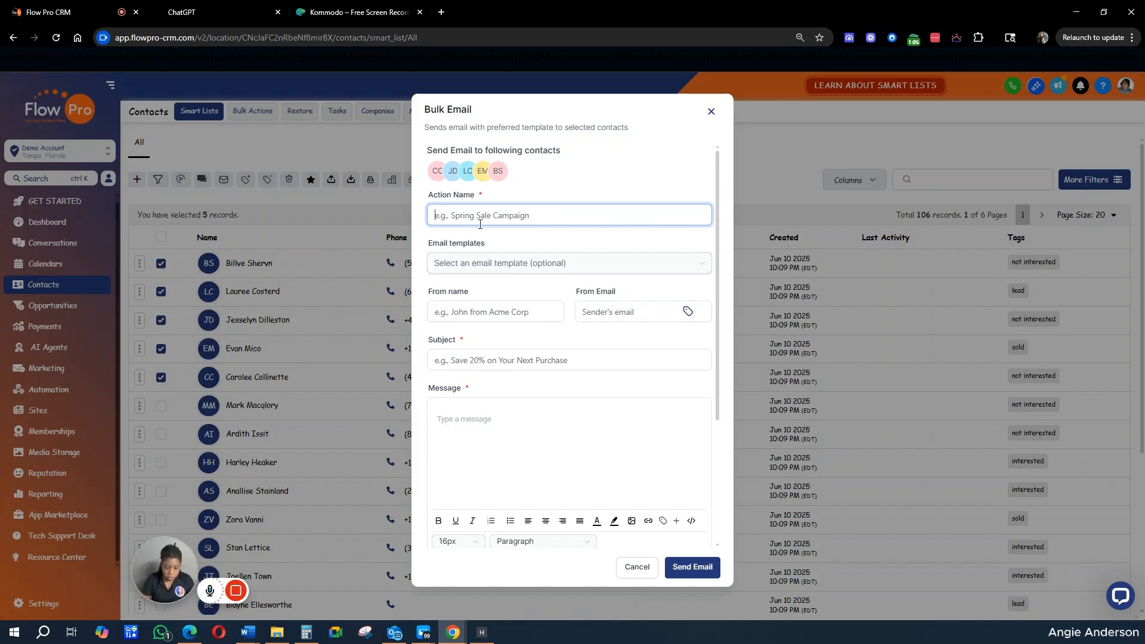
pyautogui.write('prmotion')
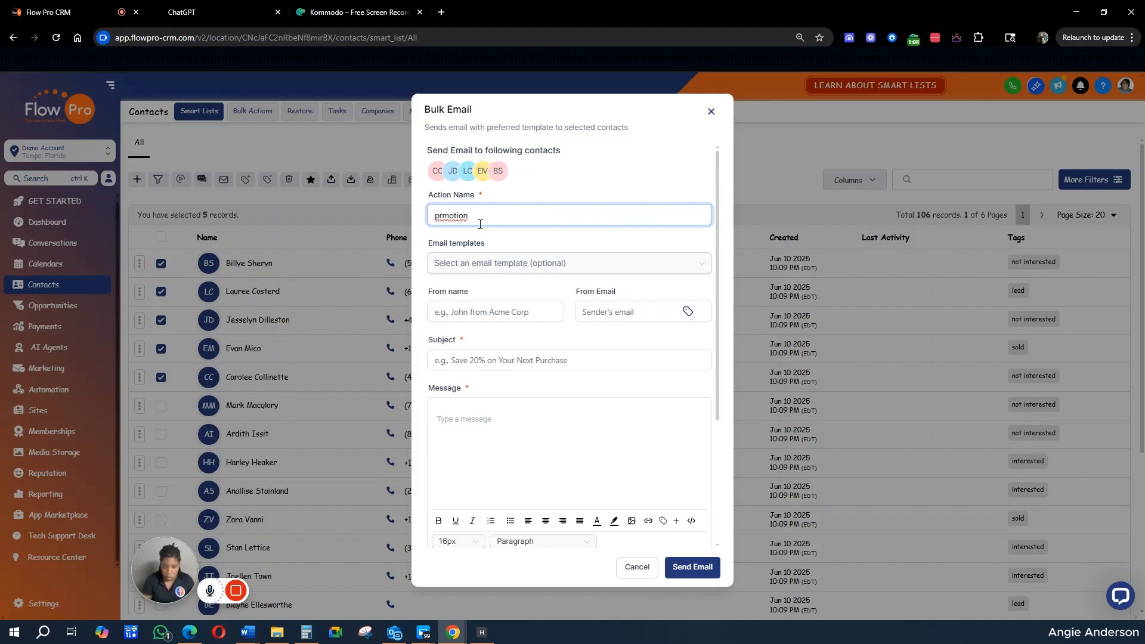
pyautogui.press('BackSpace')
pyautogui.write('omotio')
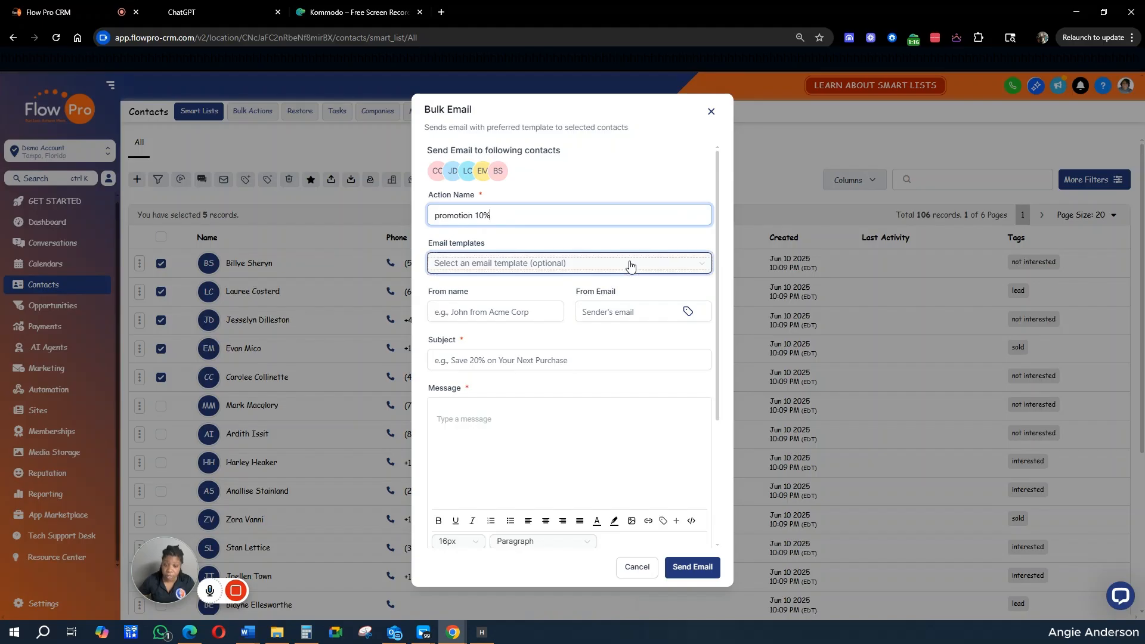
# Look through the available email templates without choosing one, and set the sender name to "your business".
pyautogui.click(630, 264)
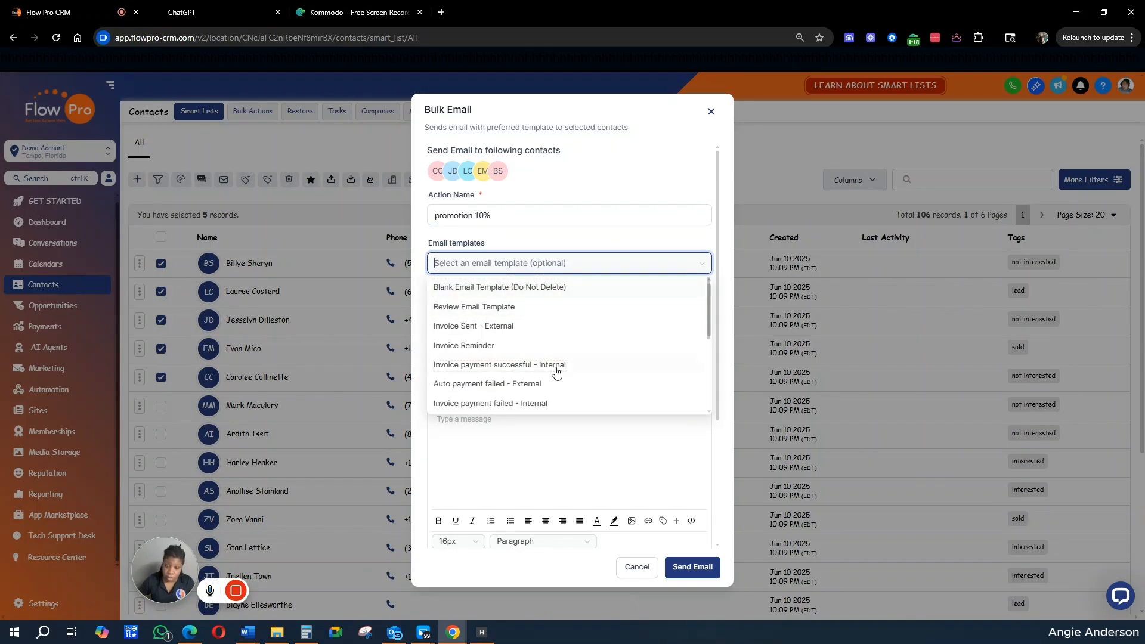
pyautogui.click(562, 246)
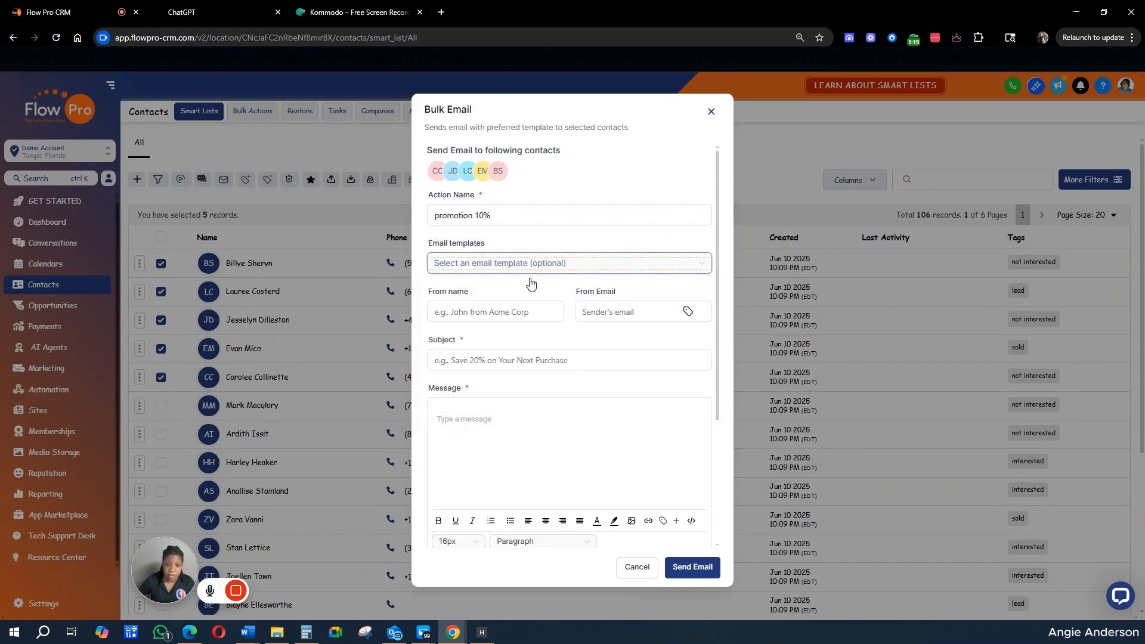
pyautogui.click(495, 314)
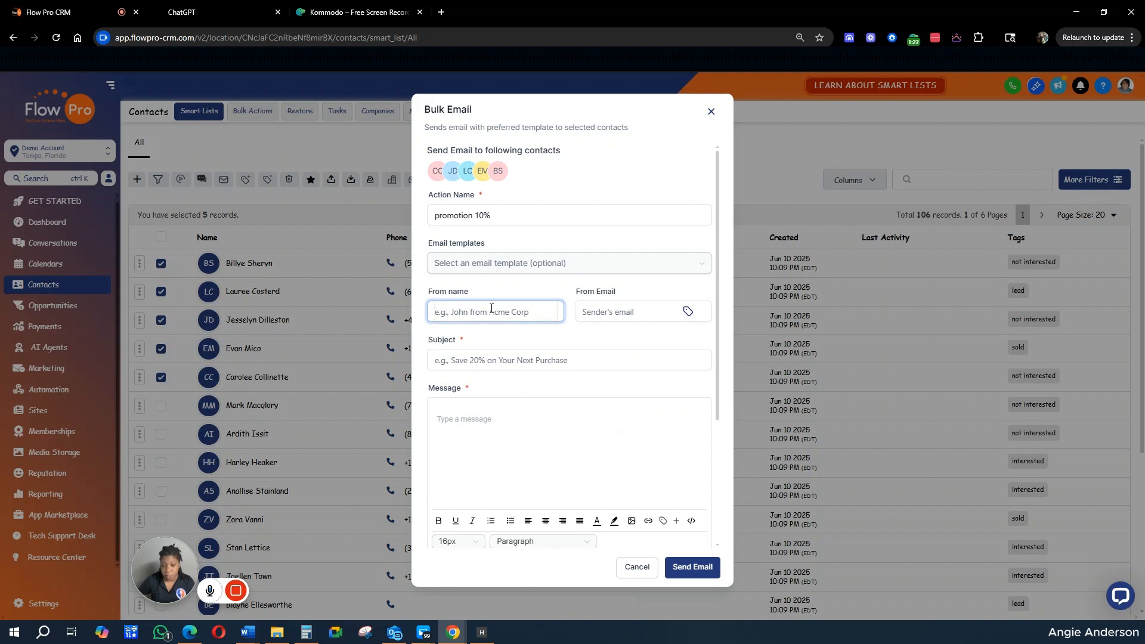
pyautogui.write('your ')
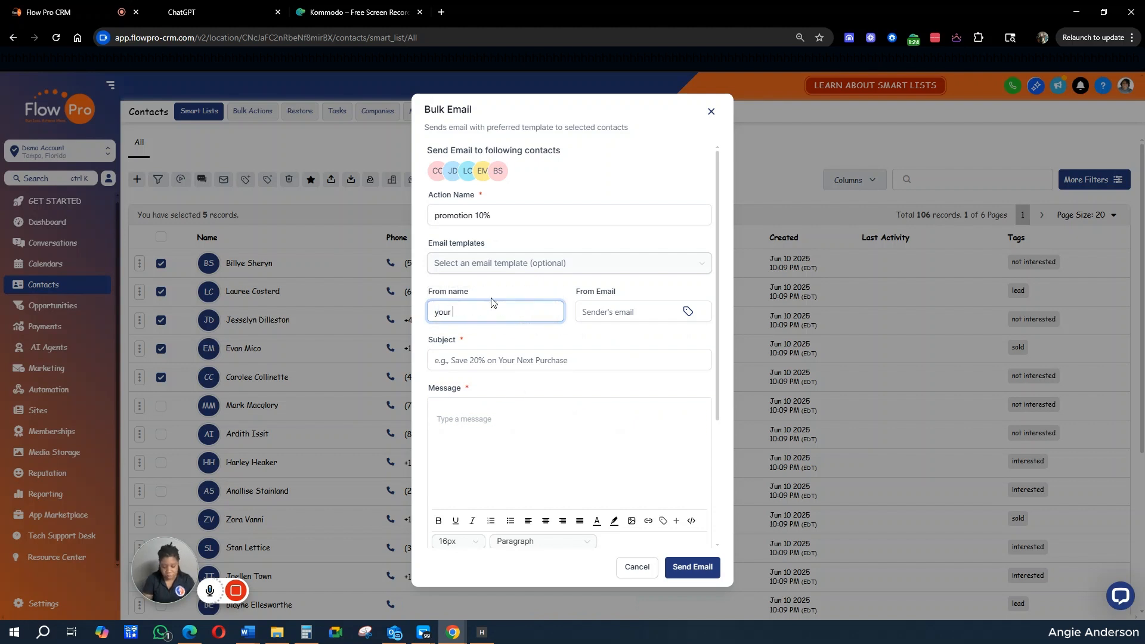
pyautogui.write('business')
pyautogui.press('Tab')
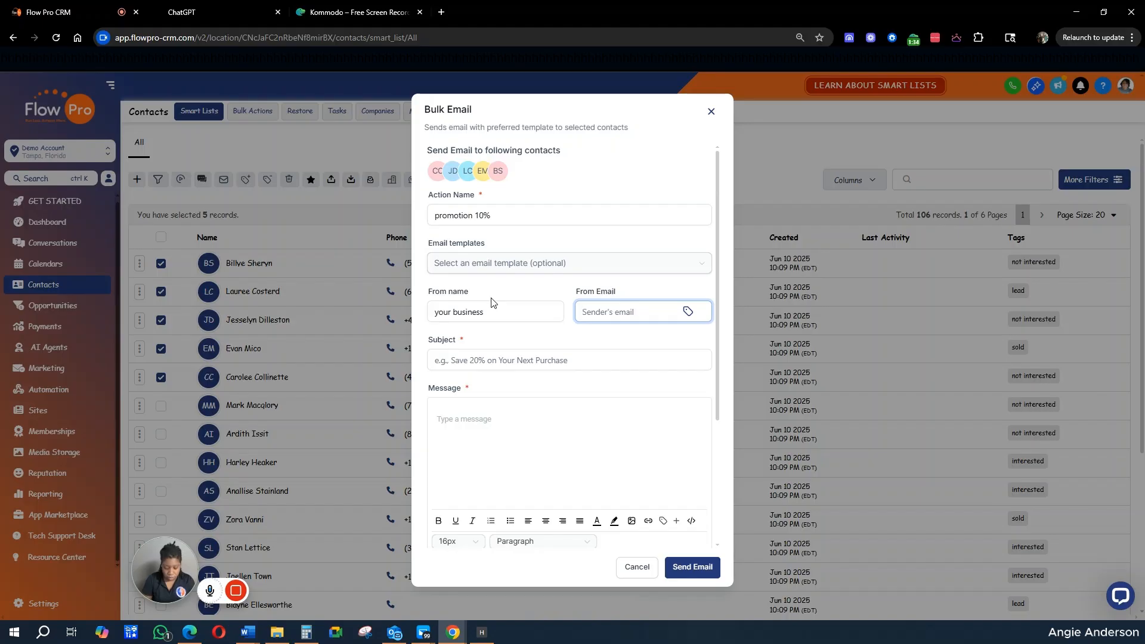
# Enter the company's sales e-mail address as the sender's email of the bulk email.
pyautogui.write('sale')
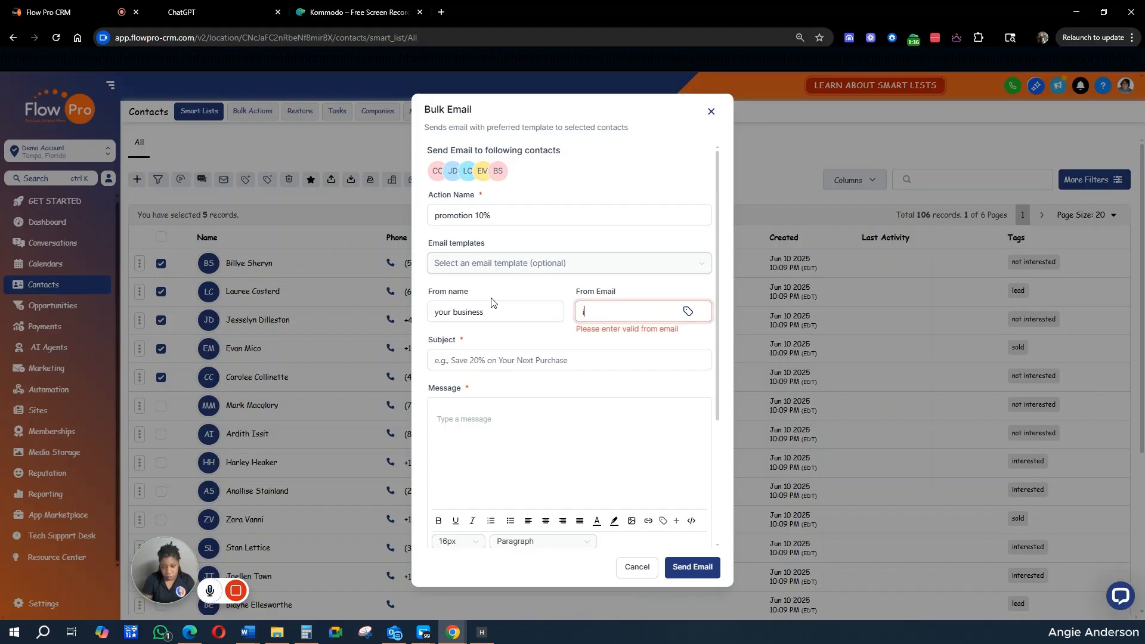
pyautogui.write('s@y')
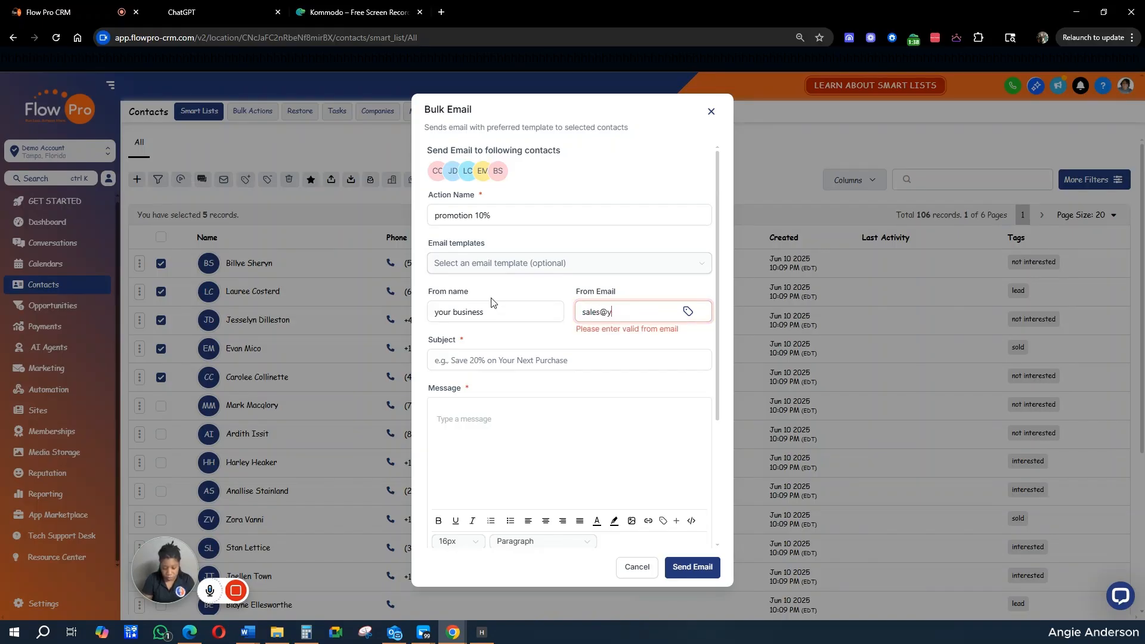
pyautogui.write('ourcomapny')
pyautogui.press('BackSpace')
pyautogui.press('BackSpace')
pyautogui.write('pany.c')
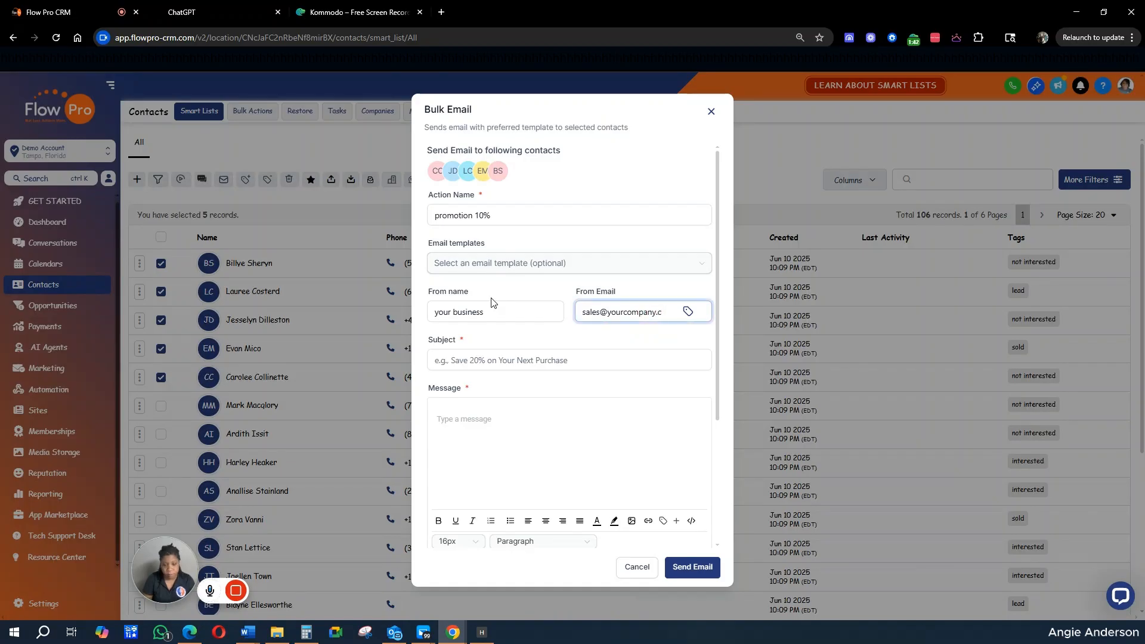
pyautogui.write('mom')
pyautogui.click(492, 302)
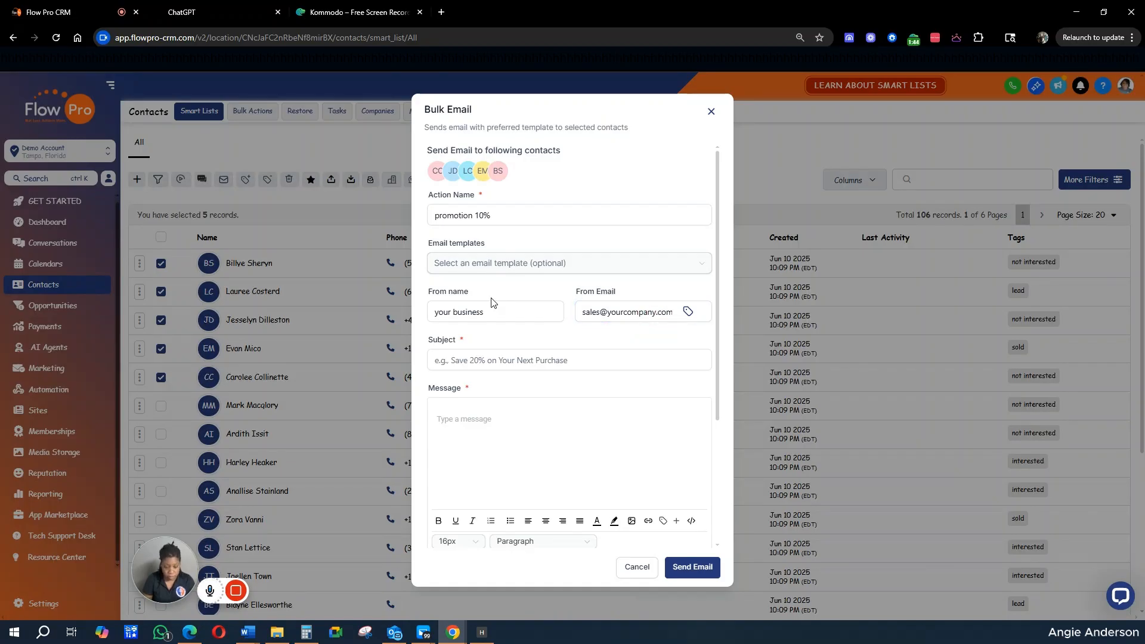
# Set the bulk email's subject to "Save 10% onyour next sale".
pyautogui.press('Tab')
pyautogui.write('s')
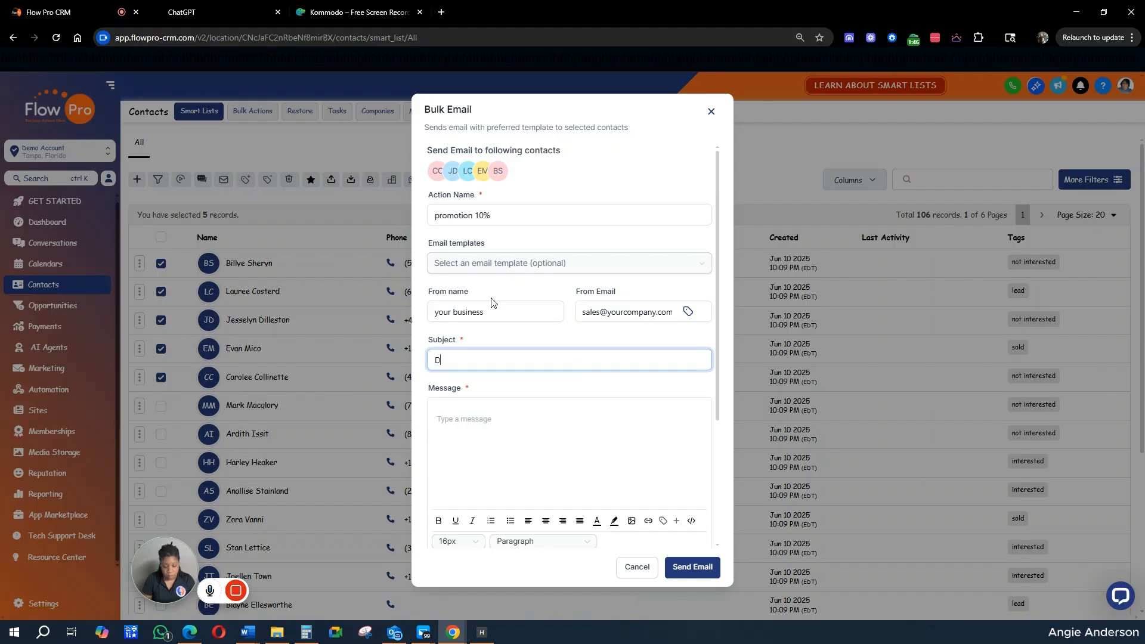
pyautogui.press('BackSpace')
pyautogui.write('Save 10')
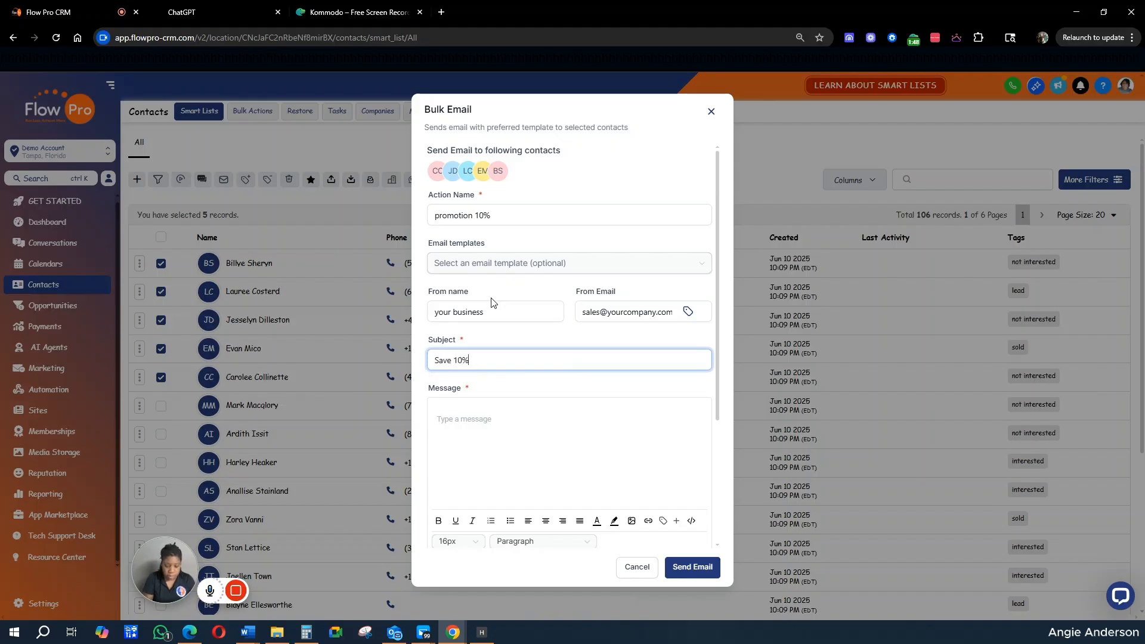
pyautogui.write('% onyour')
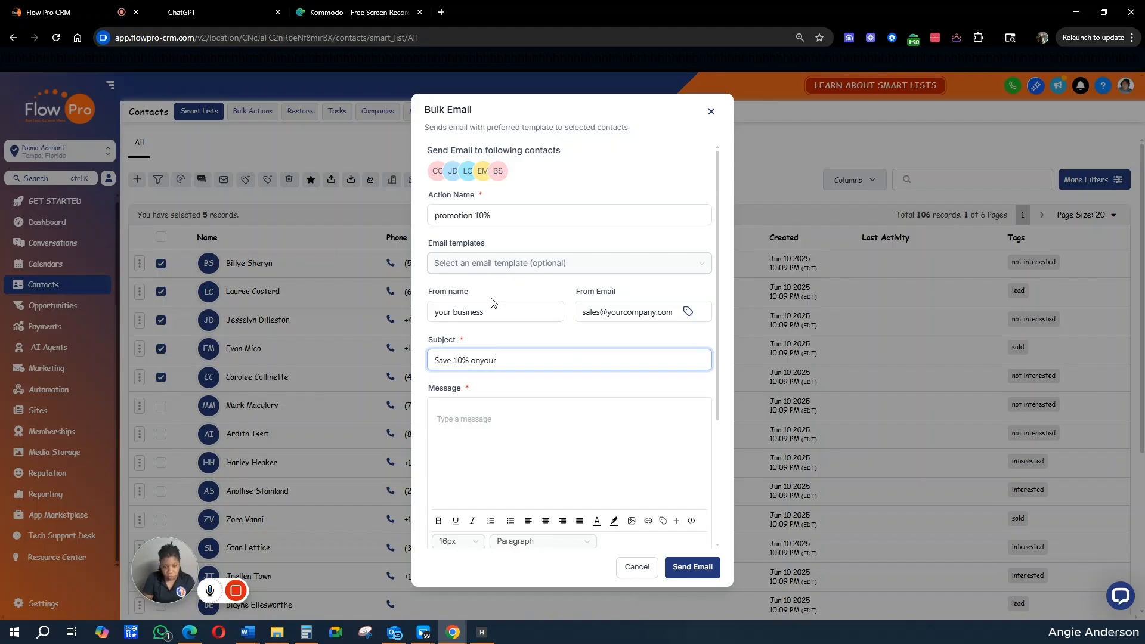
pyautogui.write(' next sale')
# Write "get this coupon to save" as the bulk email's message.
pyautogui.click(492, 298)
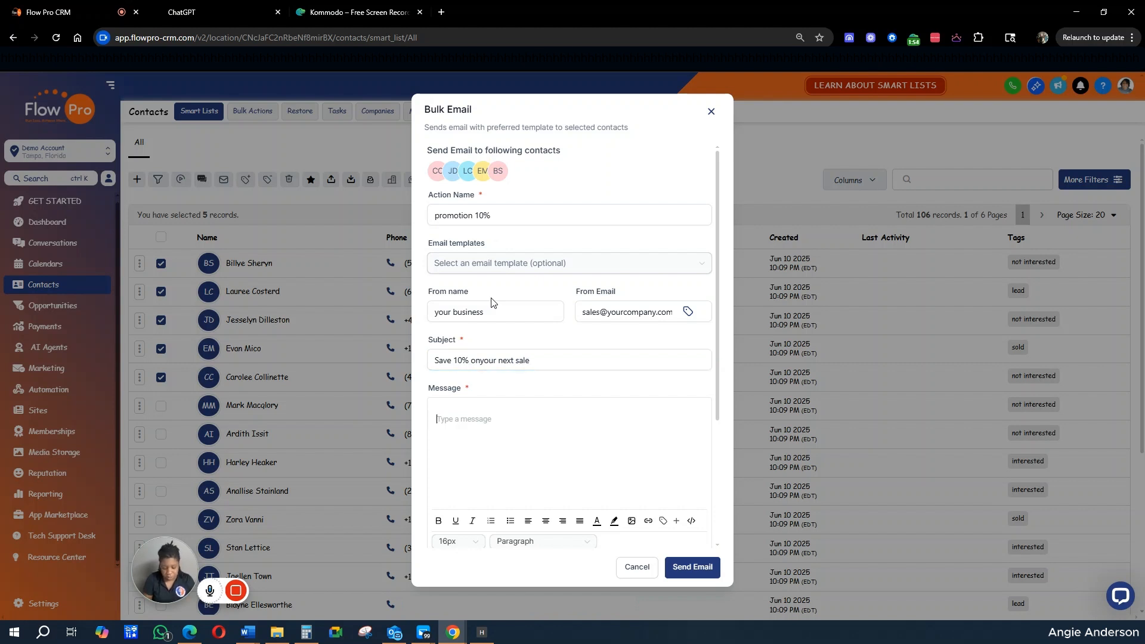
pyautogui.write('get thi')
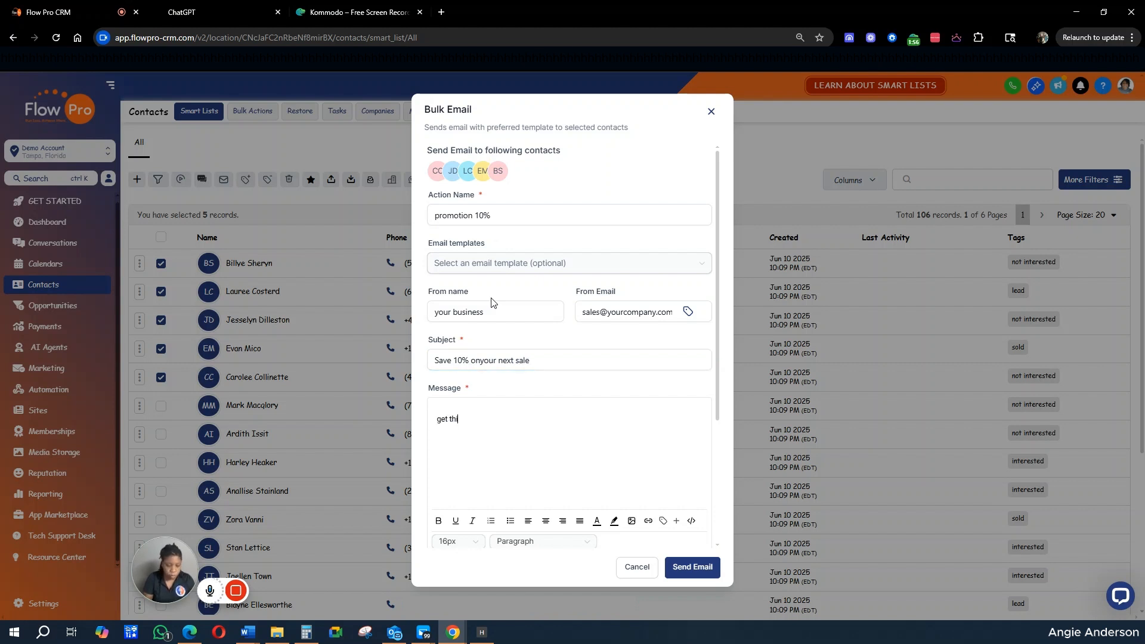
pyautogui.write('s coupon to save')
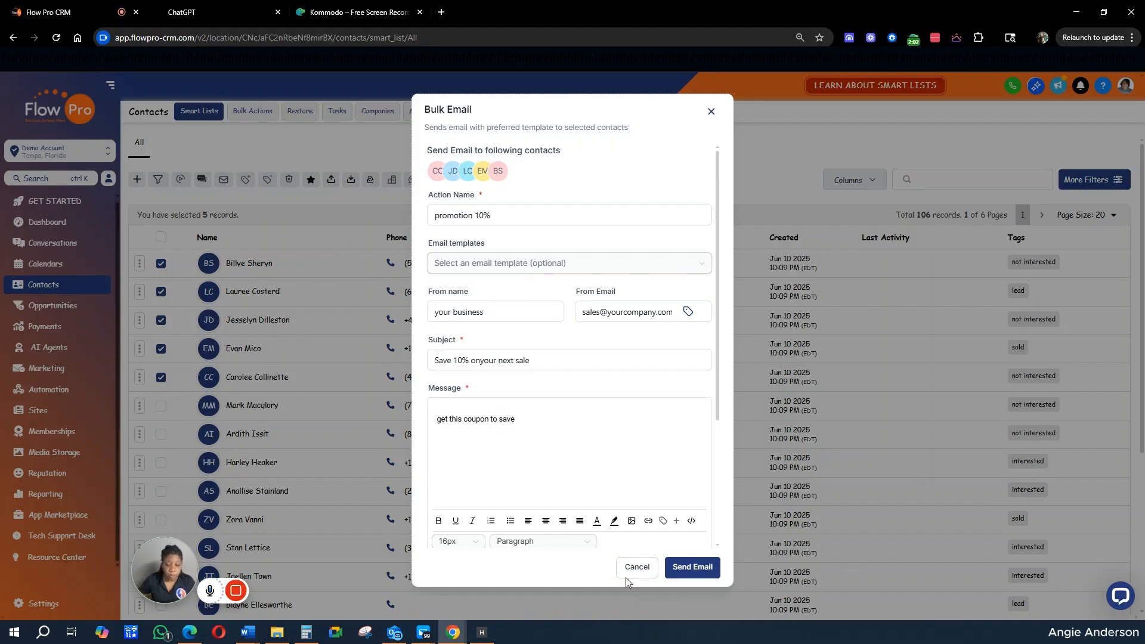
# Choose drip mode for sending, review its scheduling options, and close the bulk email form without sending.
pyautogui.scroll(-2, 587, 392)
pyautogui.scroll(-1, 587, 392)
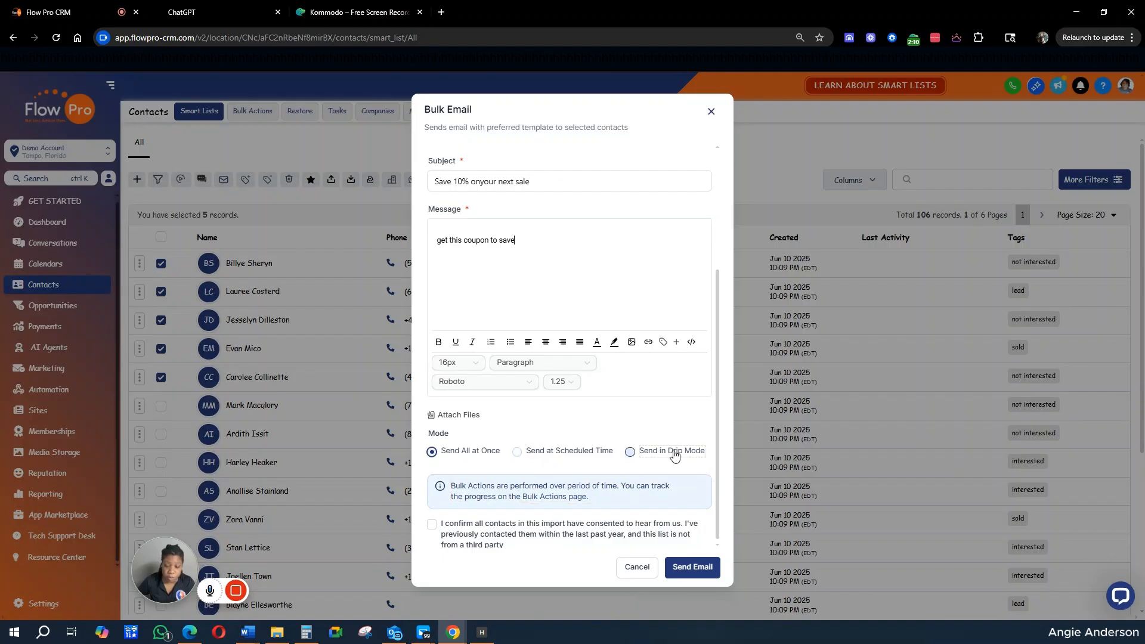
pyautogui.click(634, 455)
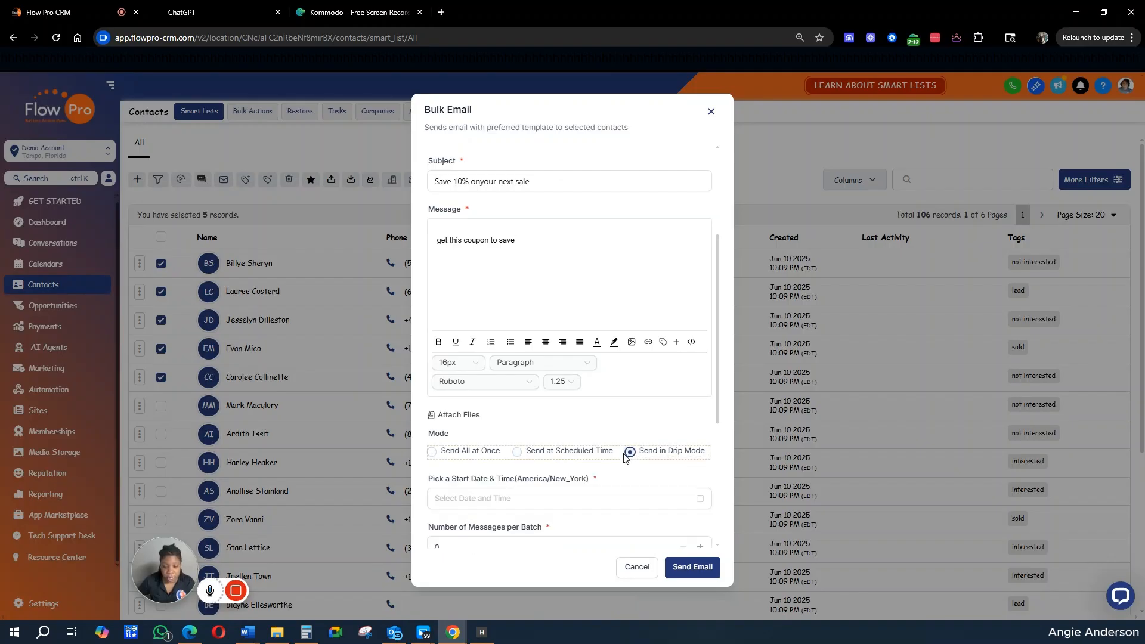
pyautogui.scroll(-2, 563, 471)
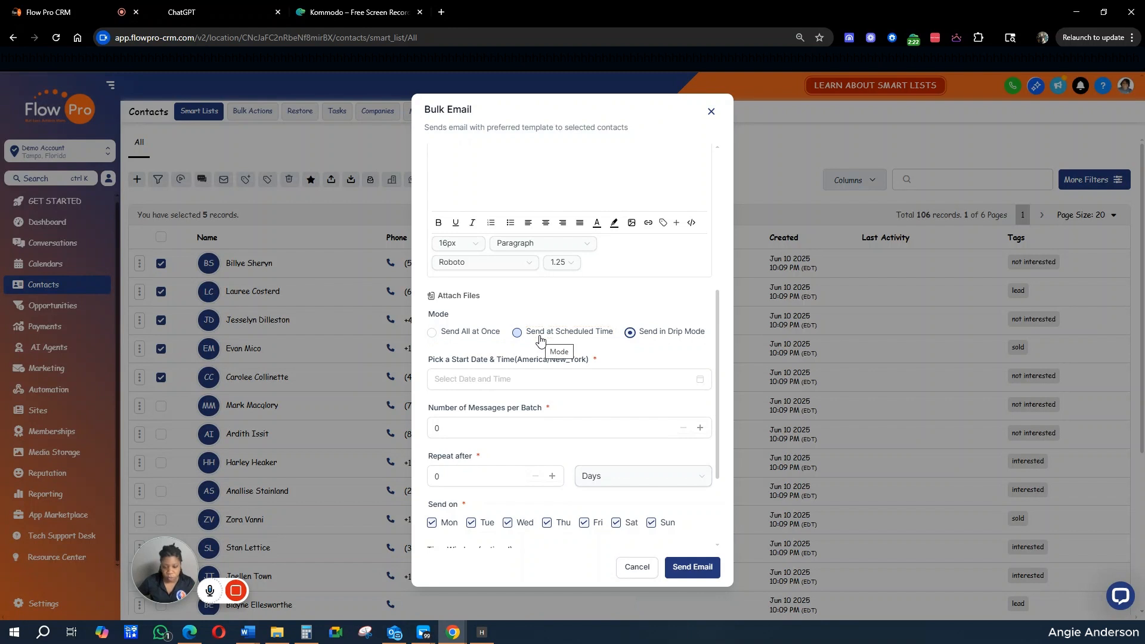
pyautogui.scroll(-3, 682, 531)
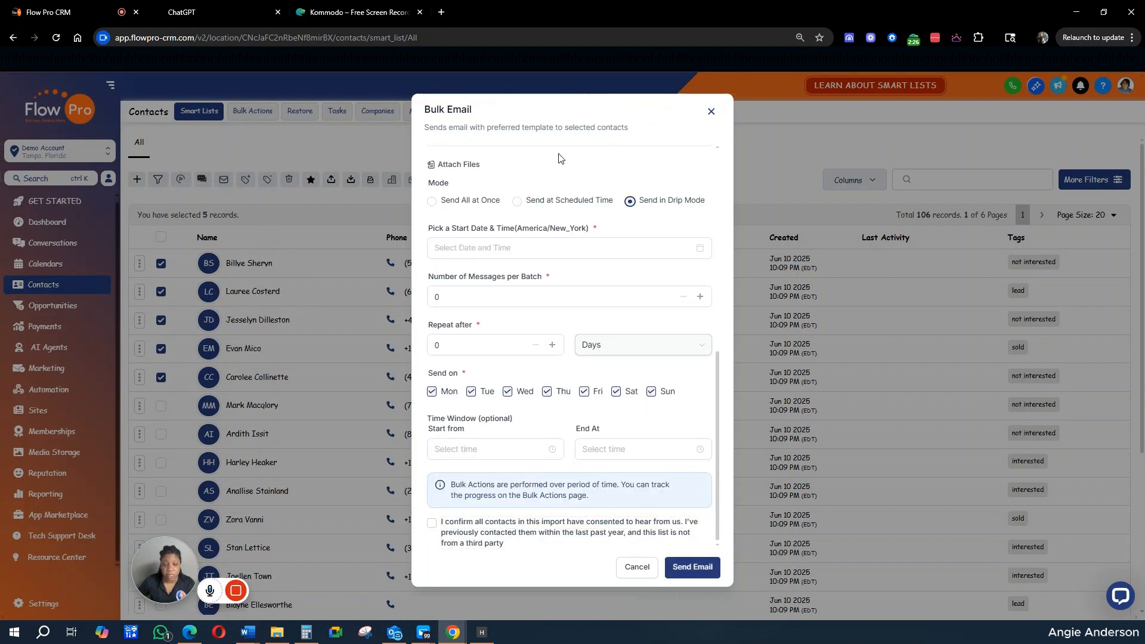
pyautogui.click(711, 113)
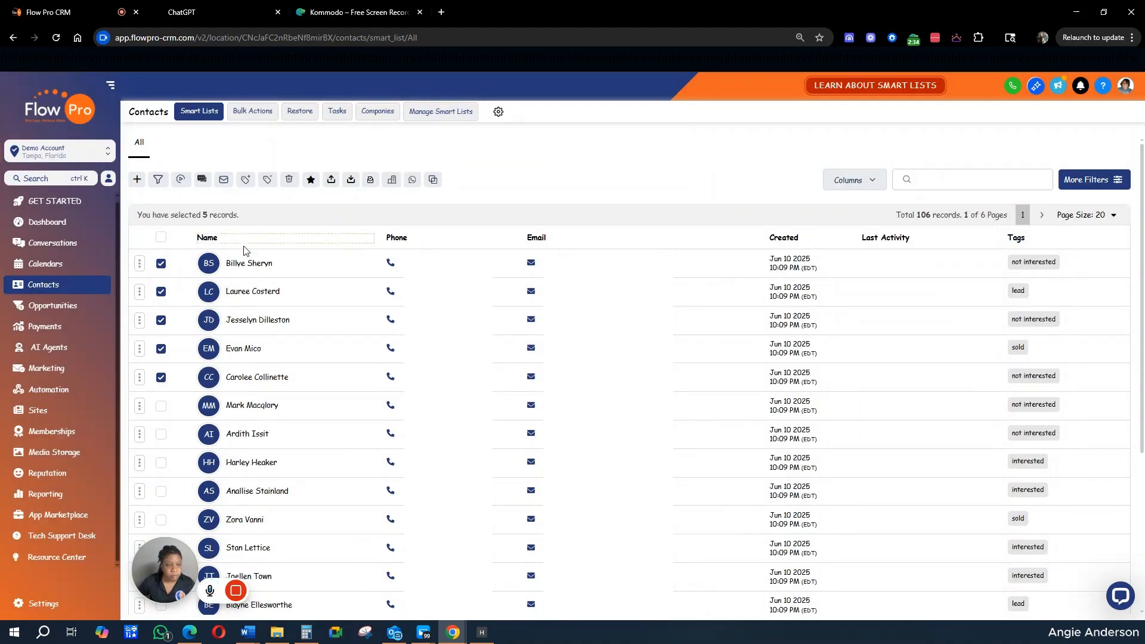
# Open the list of email templates in the email marketing area.
pyautogui.click(54, 372)
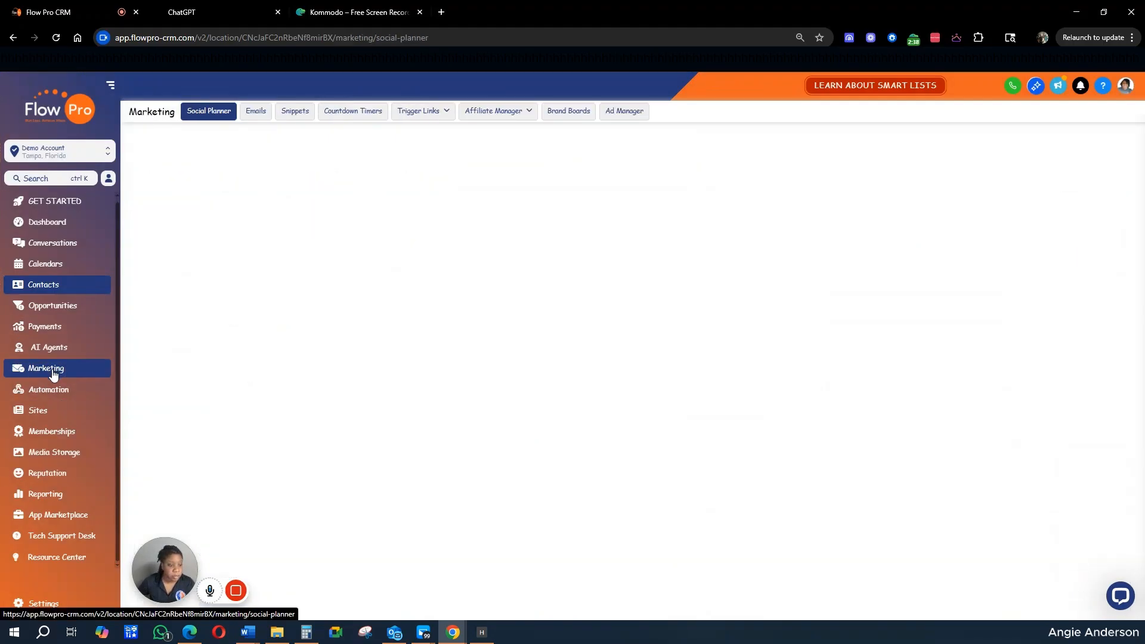
pyautogui.click(256, 114)
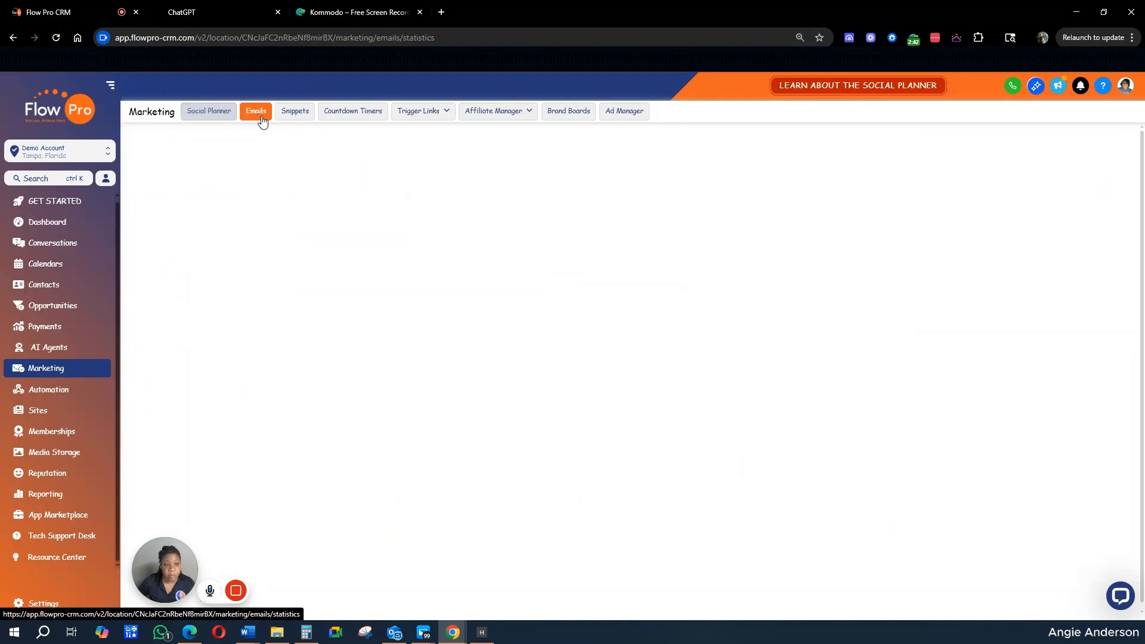
pyautogui.click(420, 111)
pyautogui.click(425, 129)
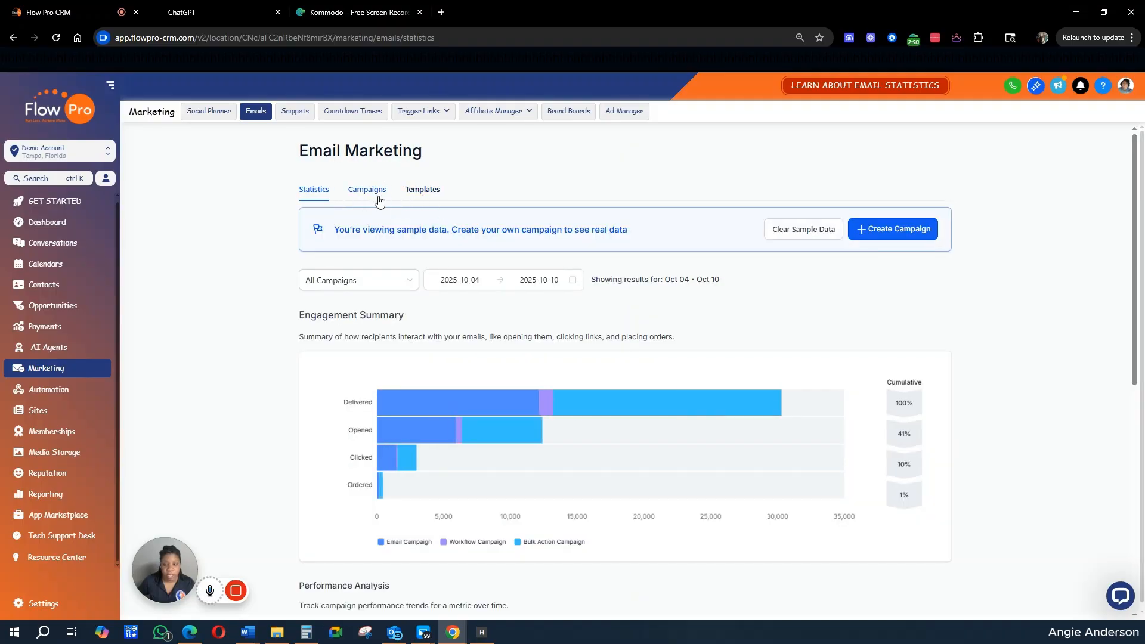
pyautogui.click(422, 189)
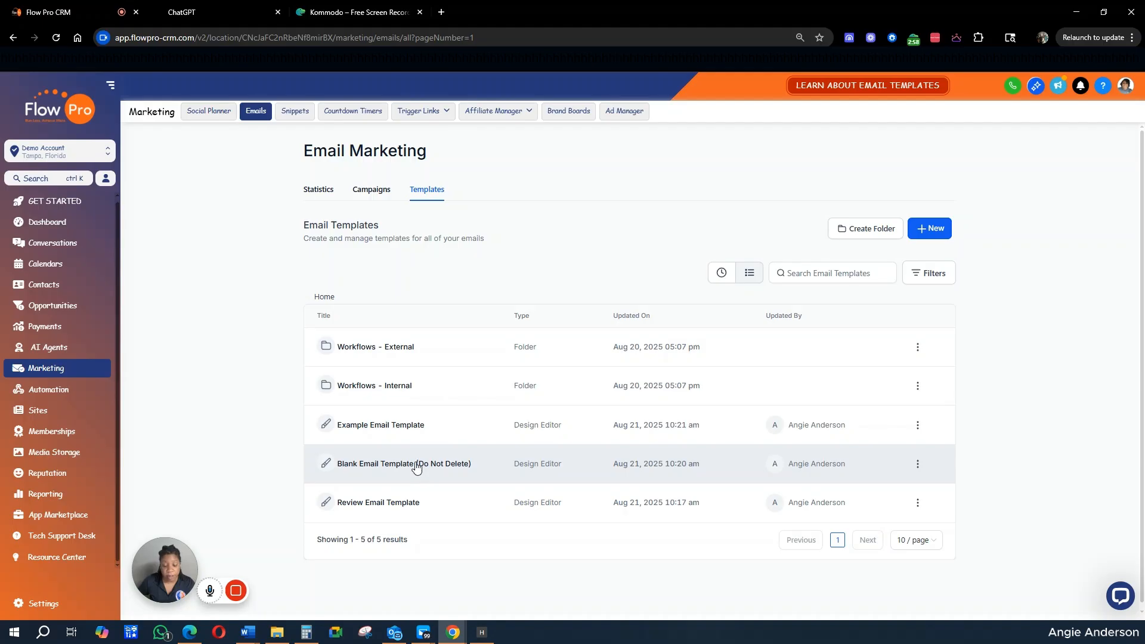
# Open Blank Email Template (Do Not Delete), view its logo image block's settings, and return to the templates list.
pyautogui.click(416, 467)
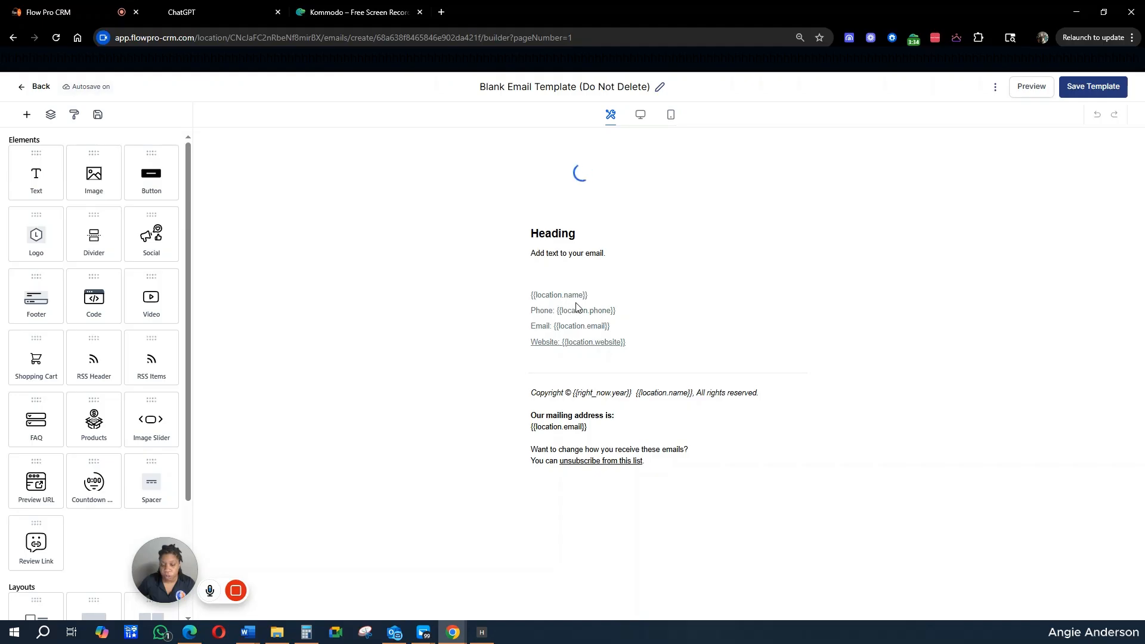
pyautogui.click(594, 329)
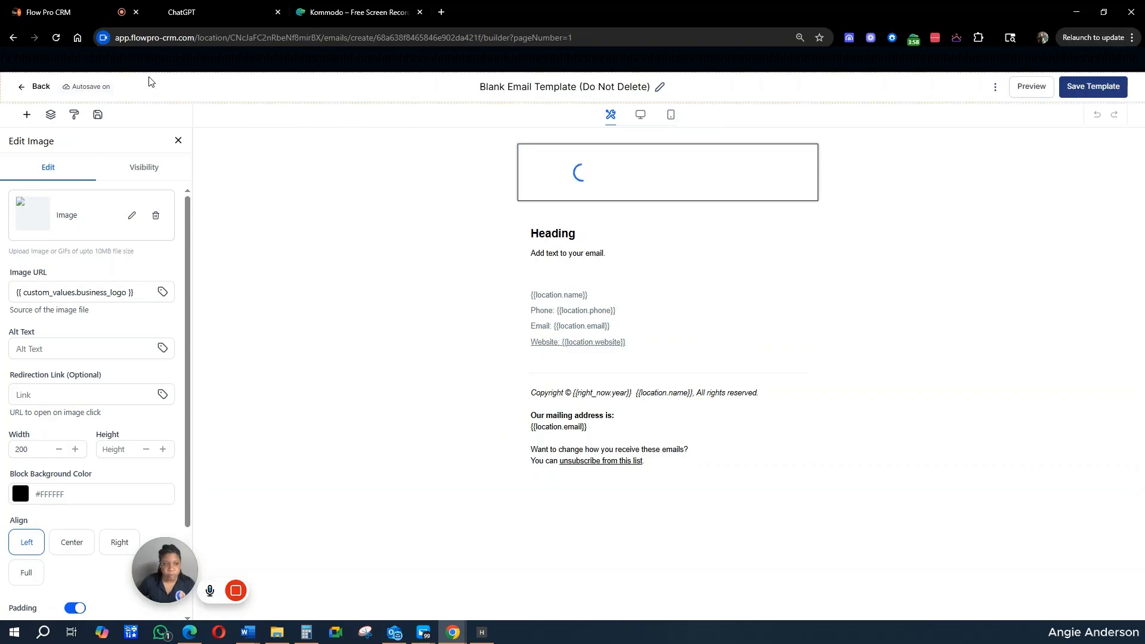
pyautogui.click(26, 89)
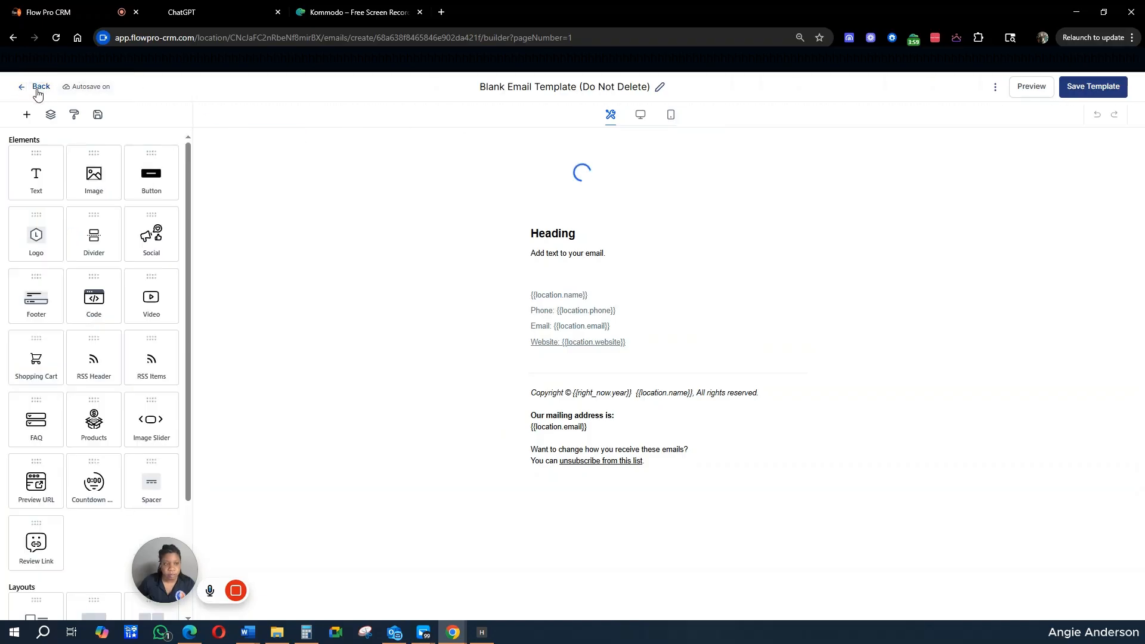
pyautogui.click(39, 90)
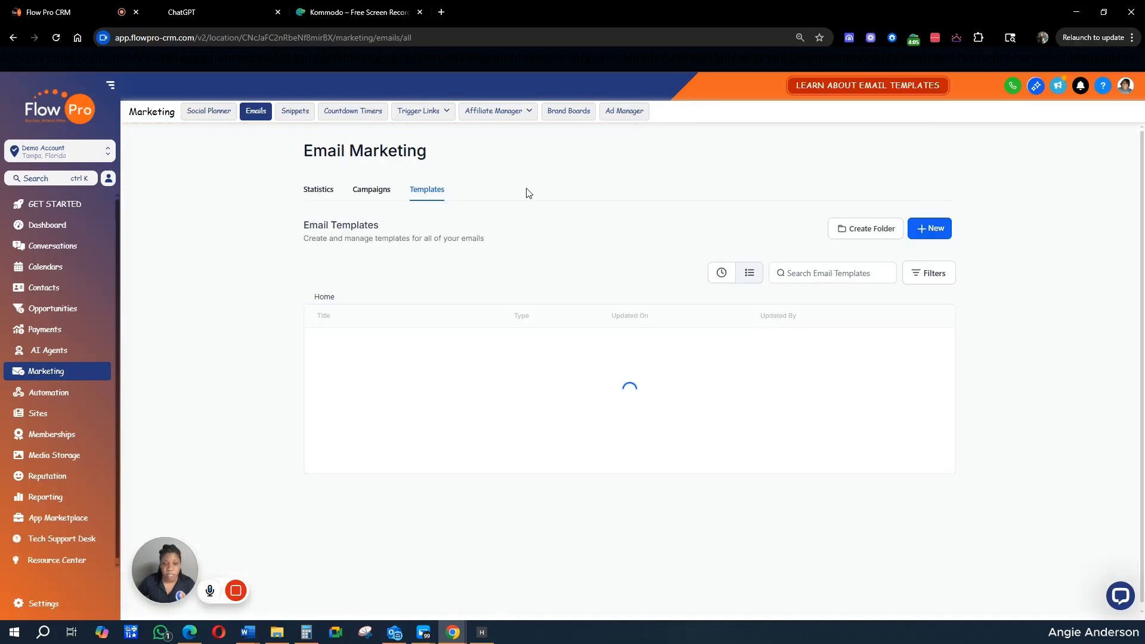
# Create a new email campaign from Blank Email Template (Do Not Delete) and open its send or schedule settings.
pyautogui.click(381, 197)
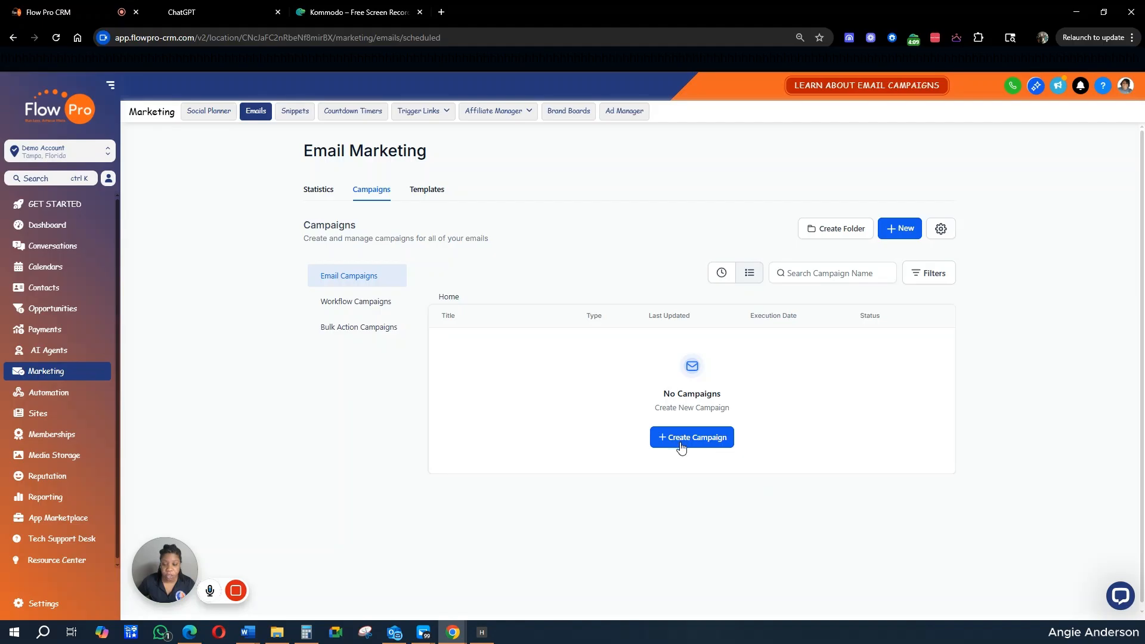
pyautogui.click(672, 437)
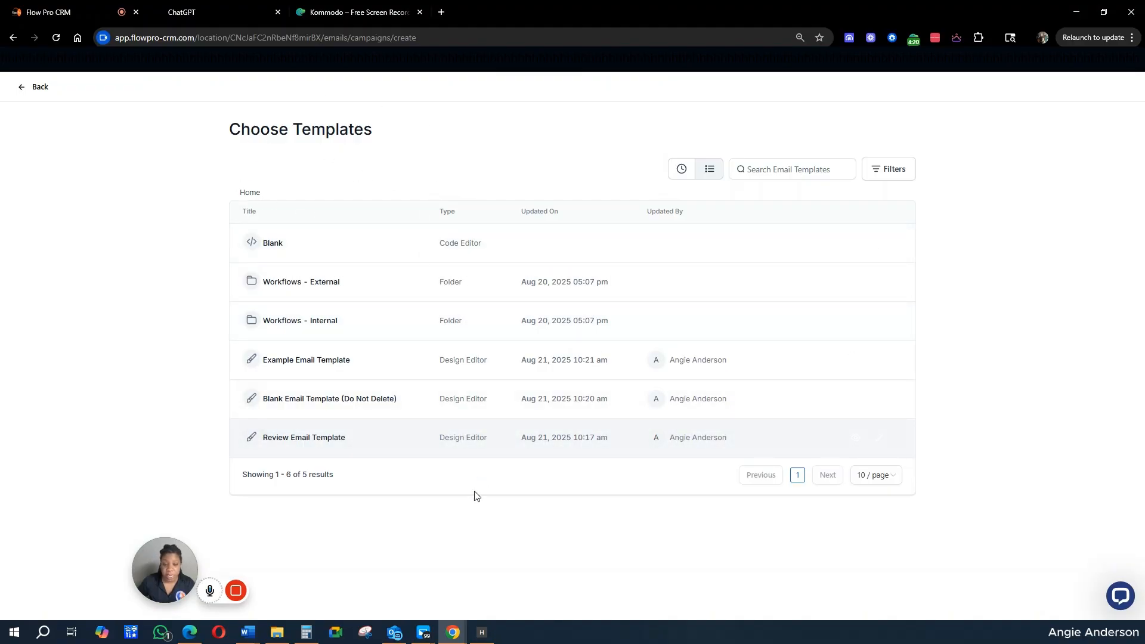
pyautogui.click(380, 404)
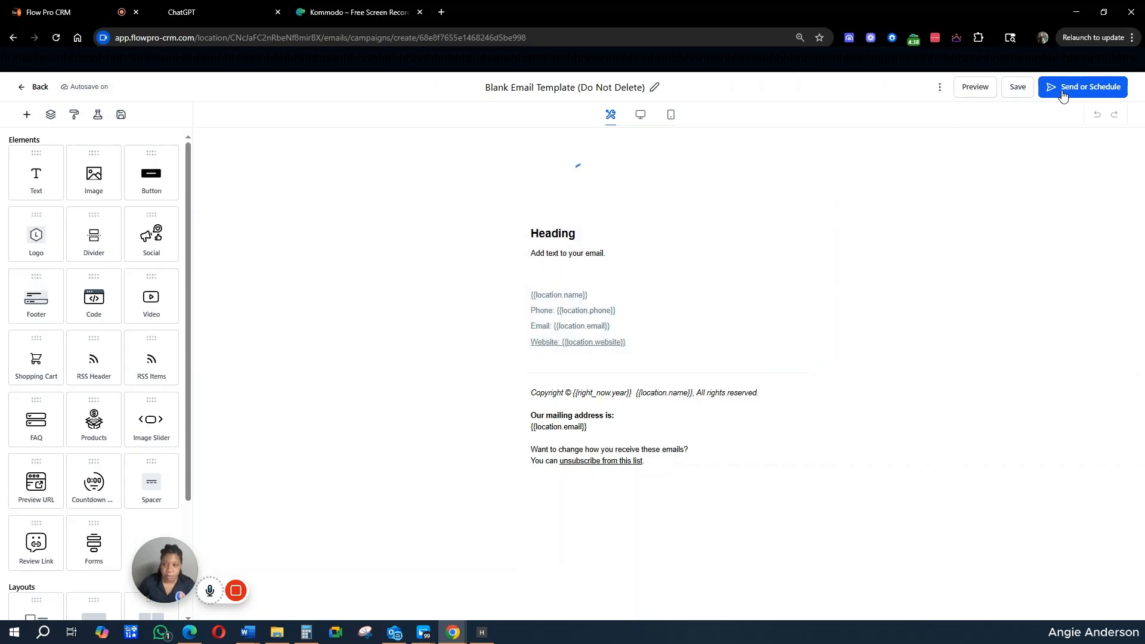
pyautogui.click(1056, 95)
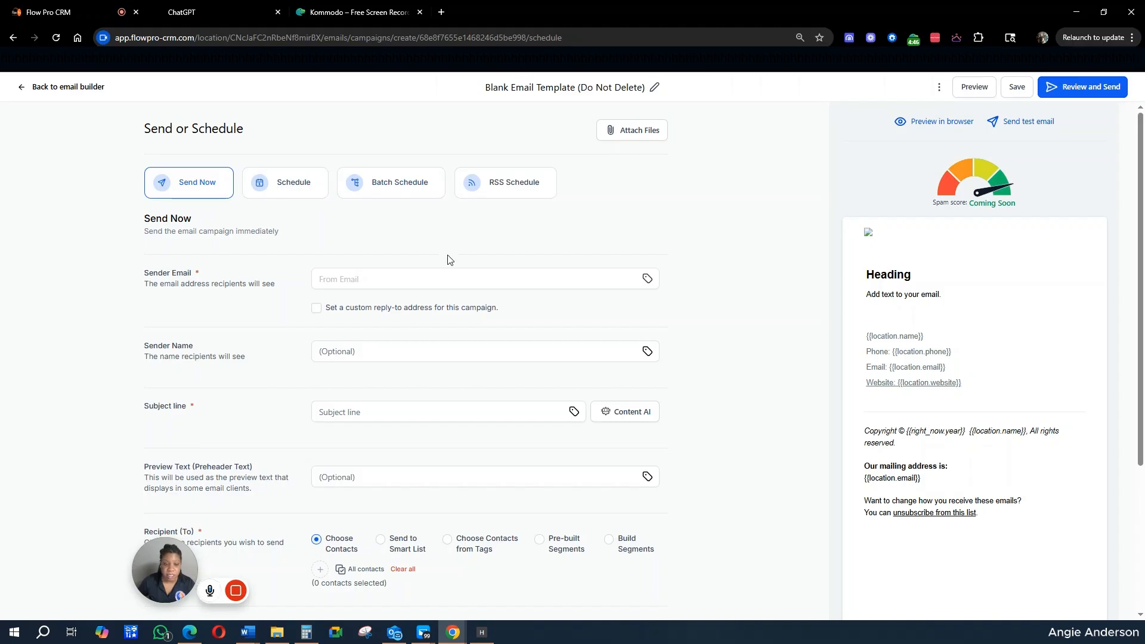
# Set the campaign's sender email to the account's Name custom value and its subject line to "10% Promotion".
pyautogui.click(331, 279)
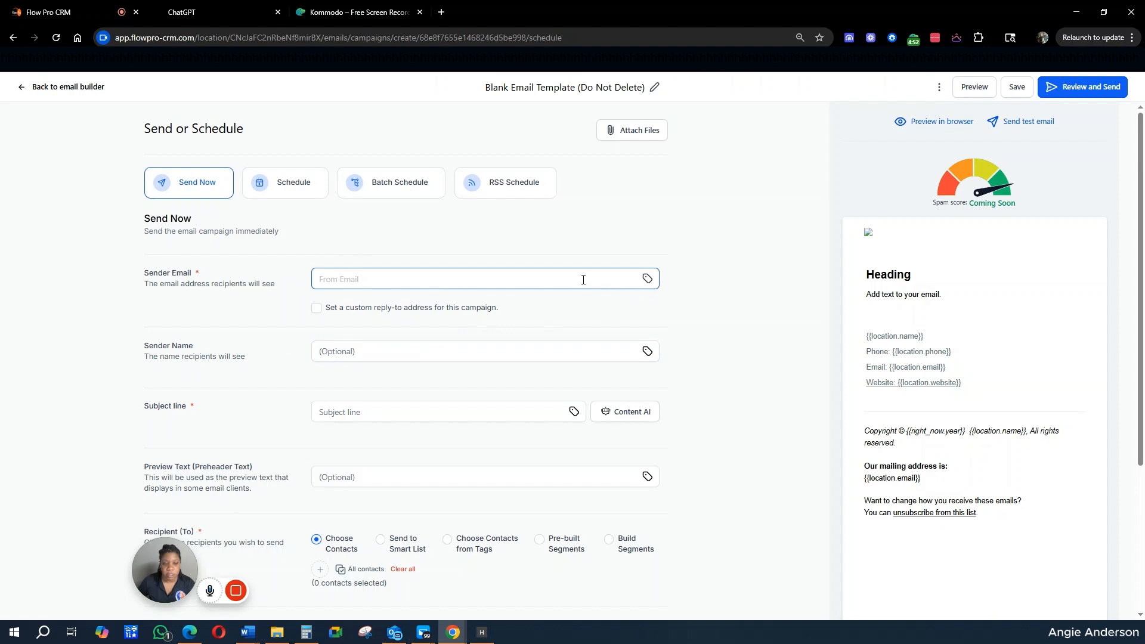
pyautogui.click(642, 279)
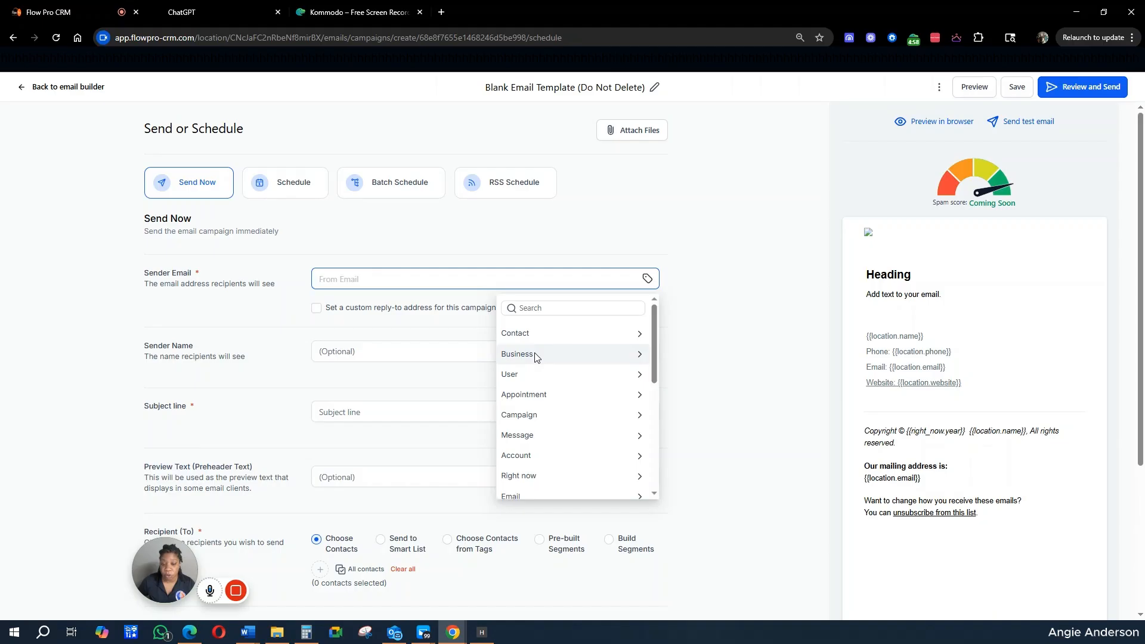
pyautogui.click(534, 455)
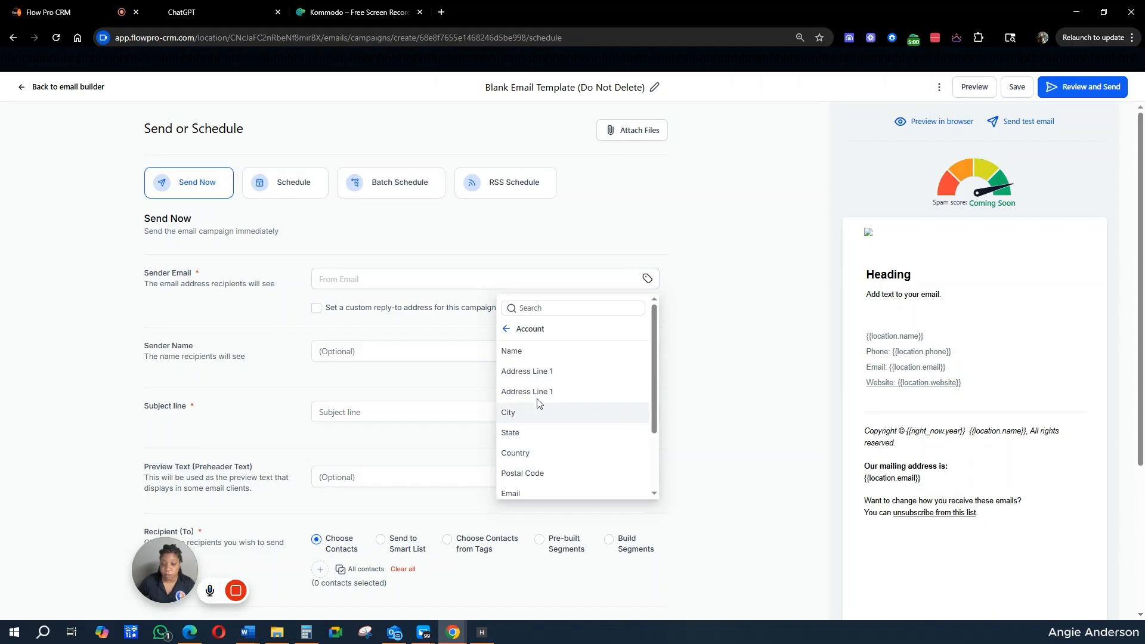
pyautogui.click(539, 353)
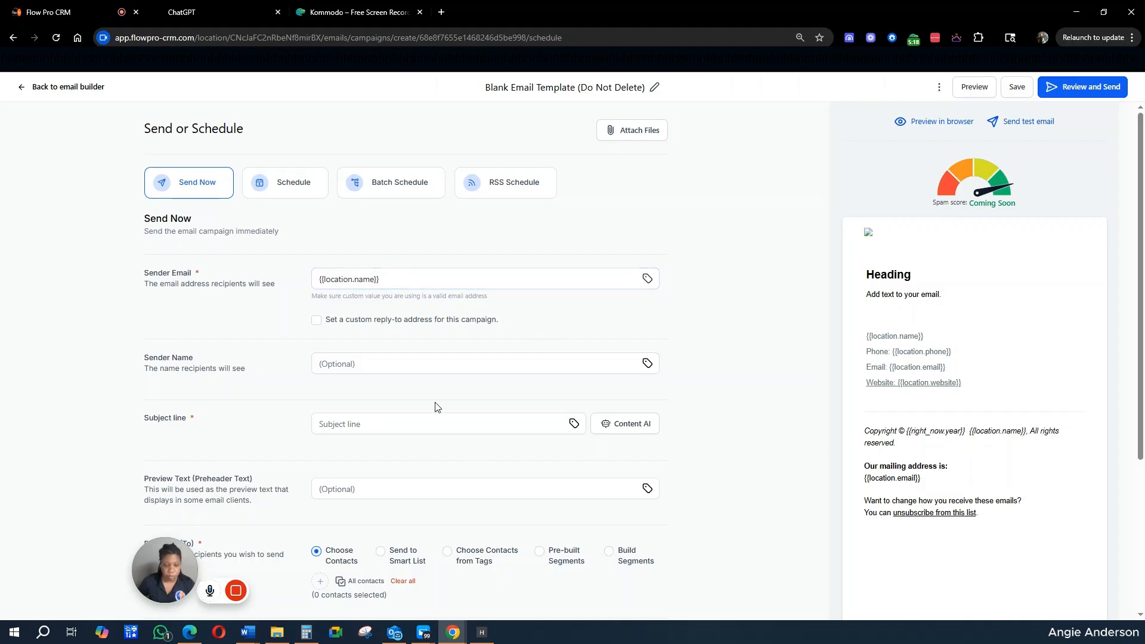
pyautogui.click(325, 421)
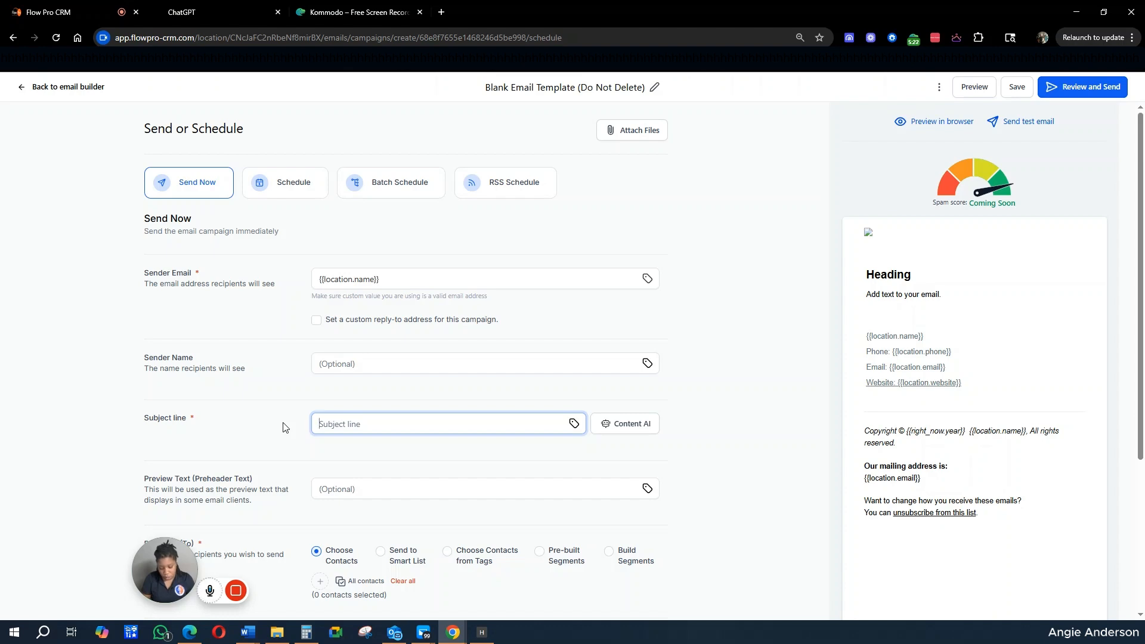
pyautogui.write('10% Promotion')
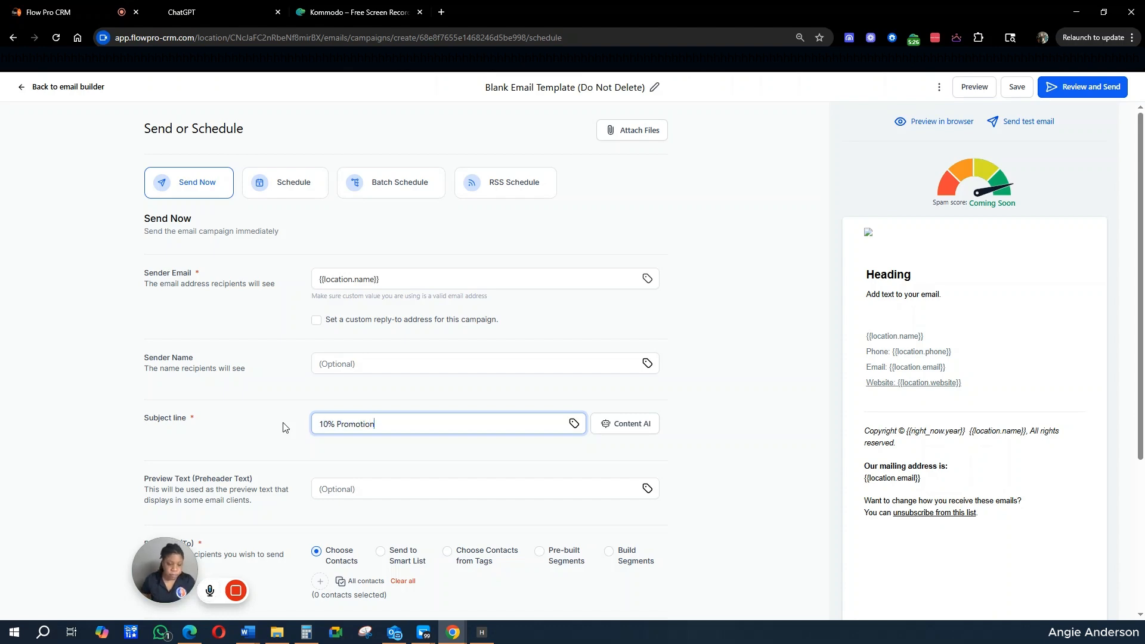
# Check the individual contact picker, and set the campaign's recipients to contacts with the "lead" tag.
pyautogui.scroll(-4, 285, 389)
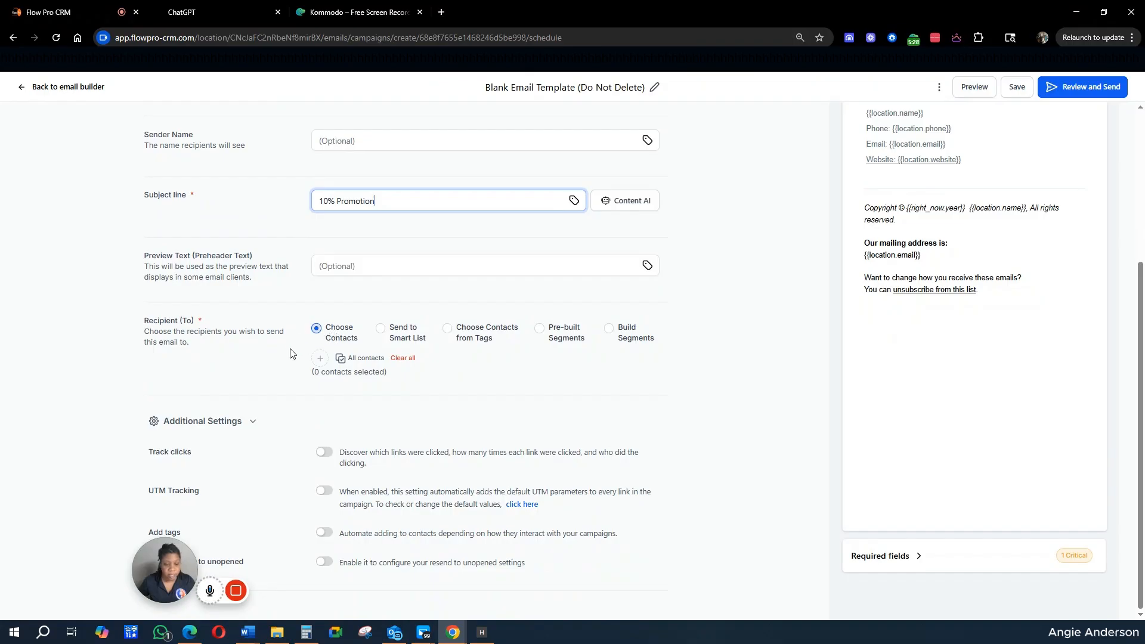
pyautogui.click(319, 359)
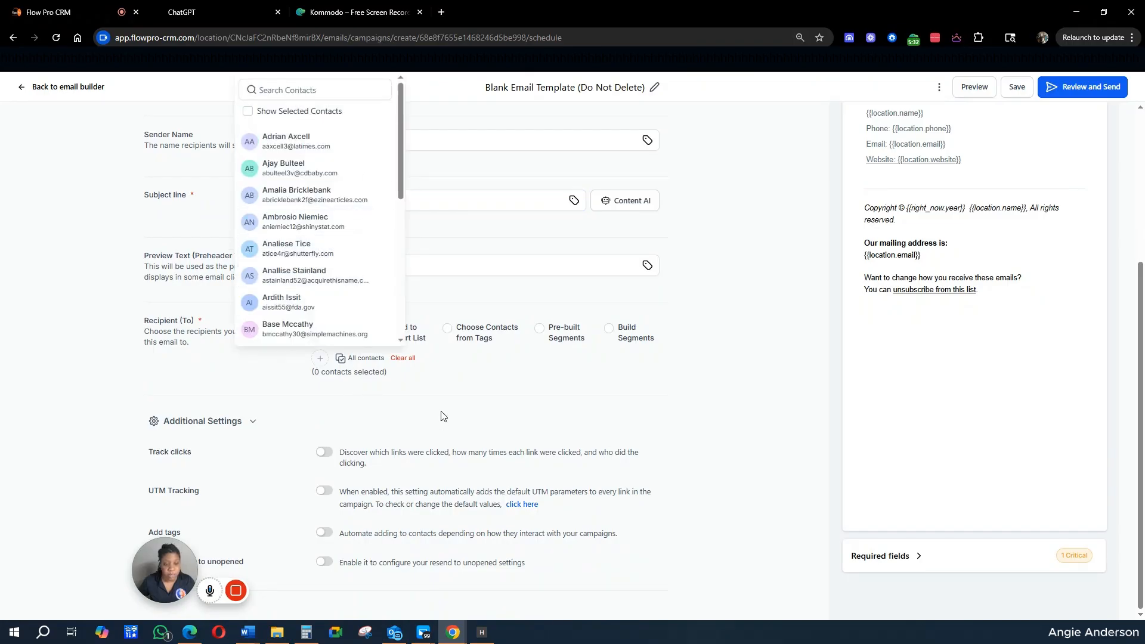
pyautogui.click(431, 394)
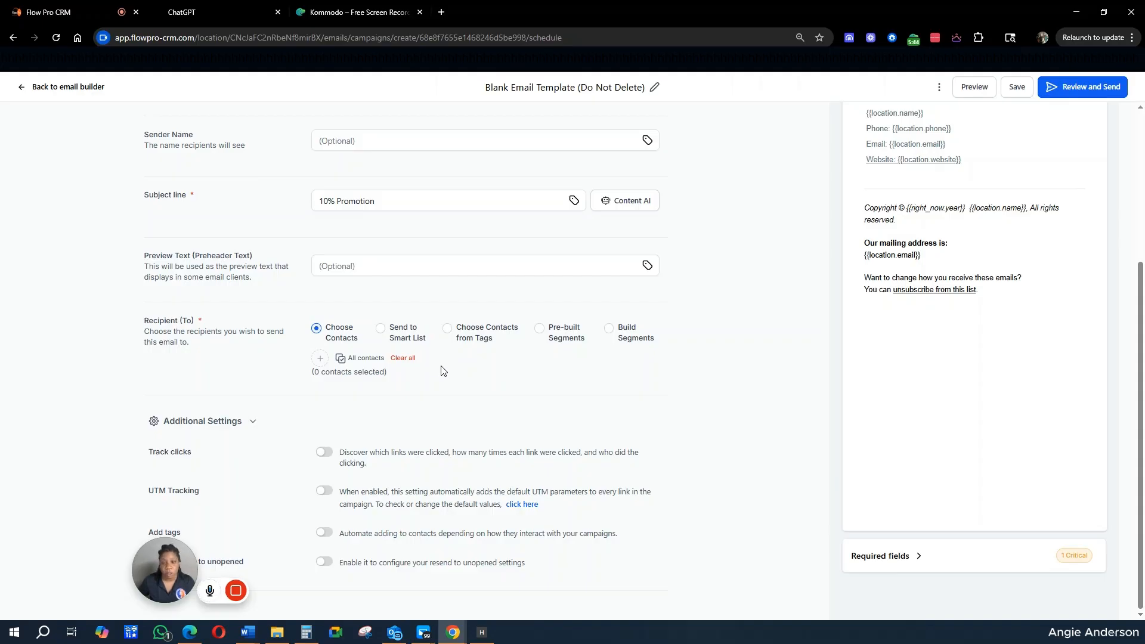
pyautogui.click(448, 328)
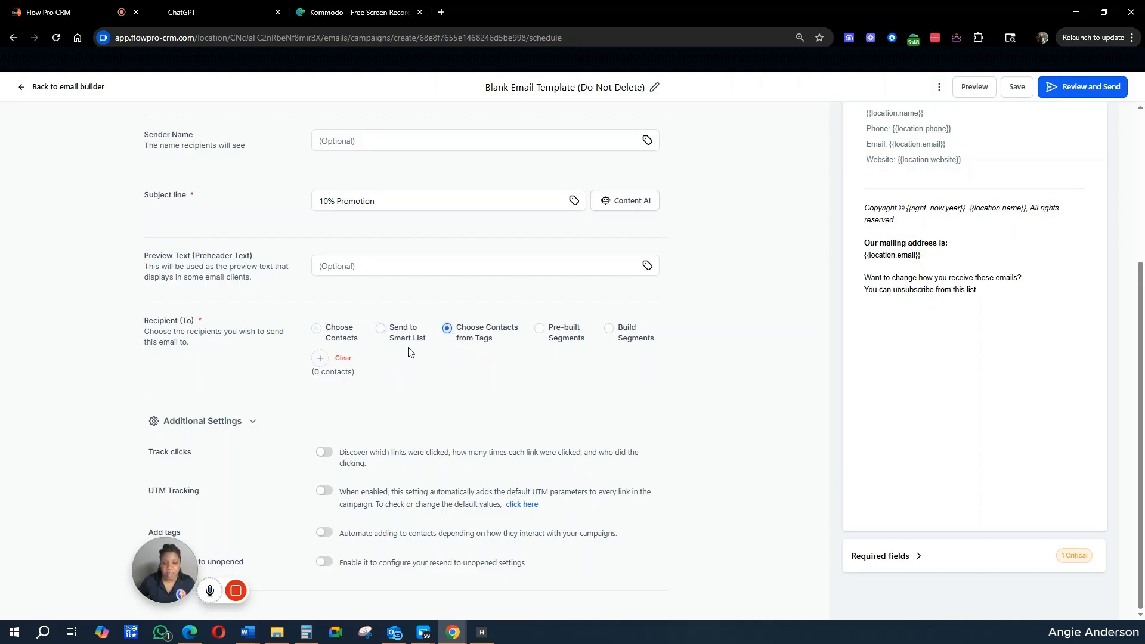
pyautogui.click(320, 358)
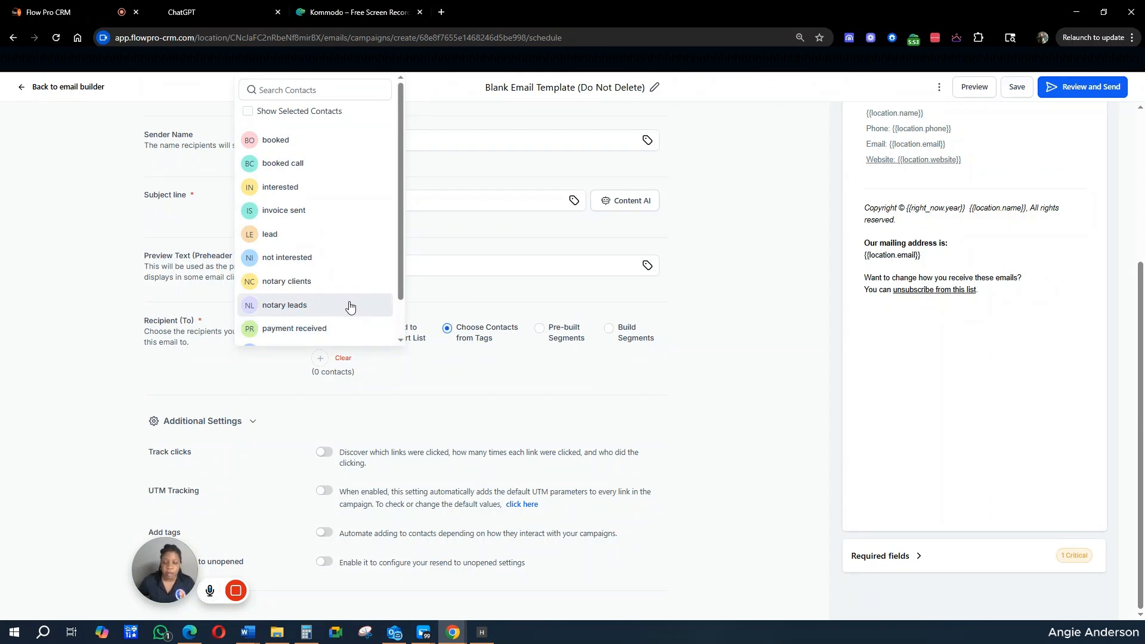
pyautogui.click(320, 239)
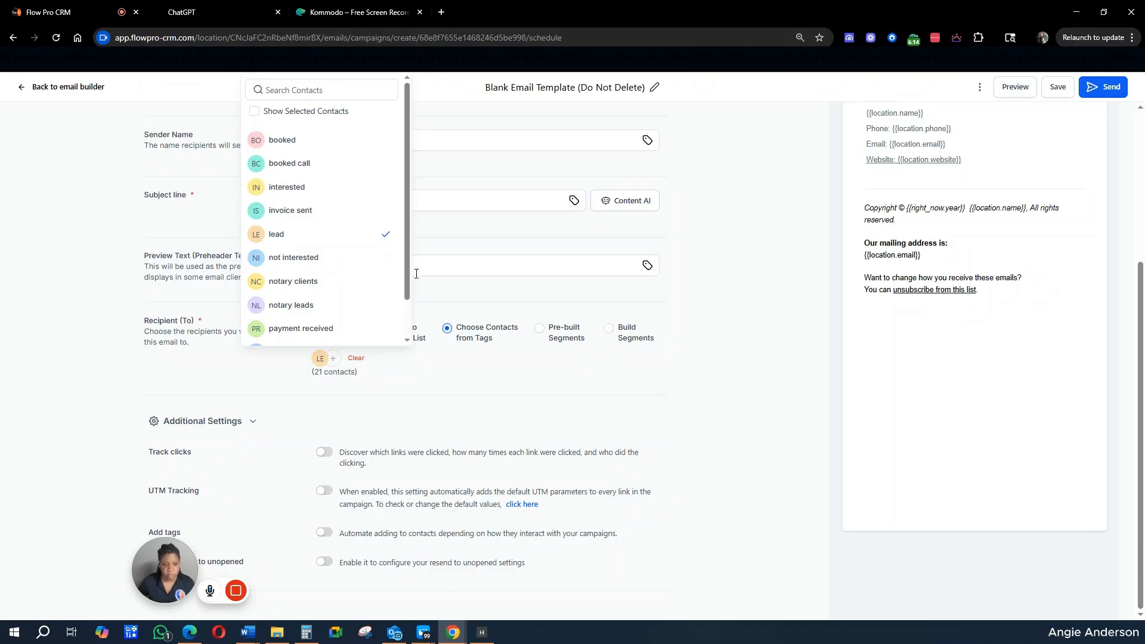
pyautogui.moveTo(440, 358); pyautogui.dragTo(442, 368)
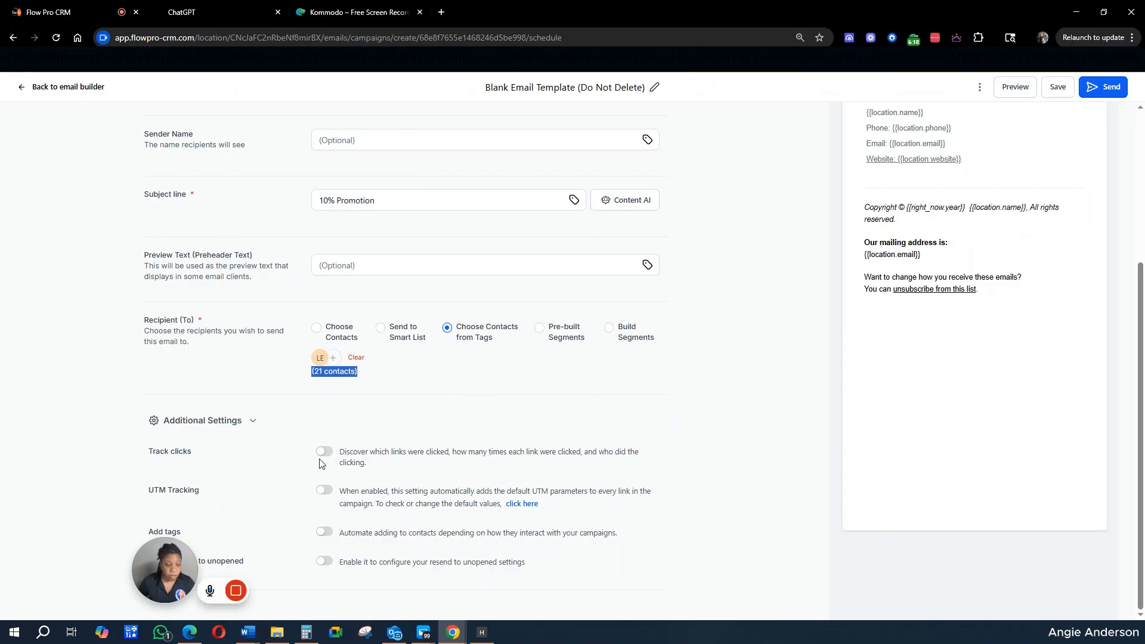
# Review the Add tags, Resend email to unopened and Track clicks settings by enabling each one briefly and switching it back off.
pyautogui.moveTo(148, 569); pyautogui.dragTo(59, 558)
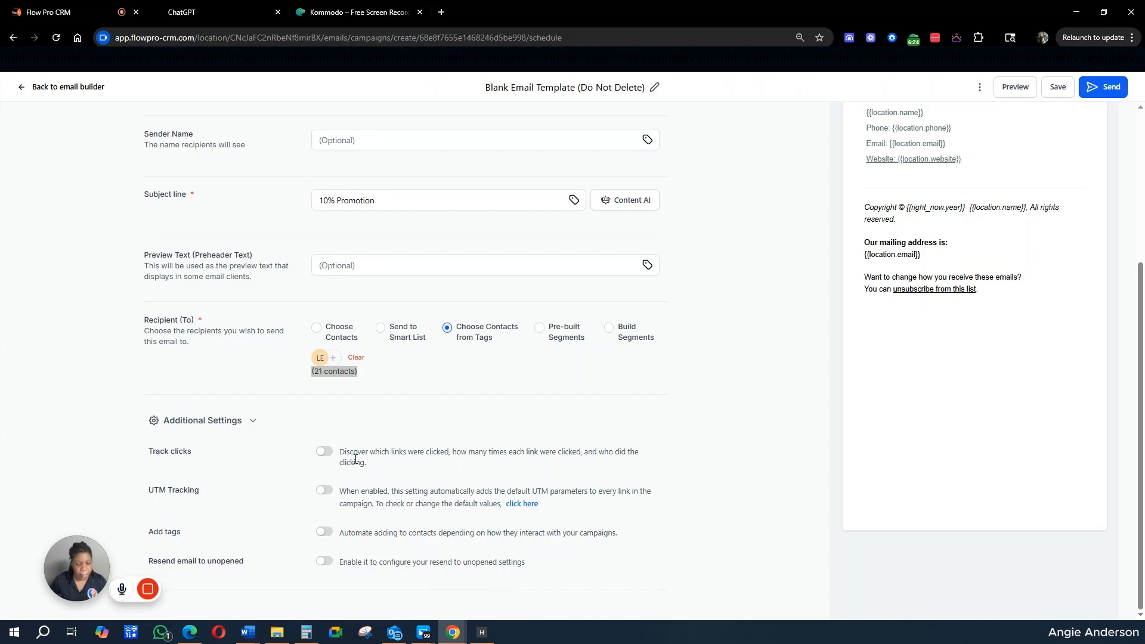
pyautogui.click(325, 533)
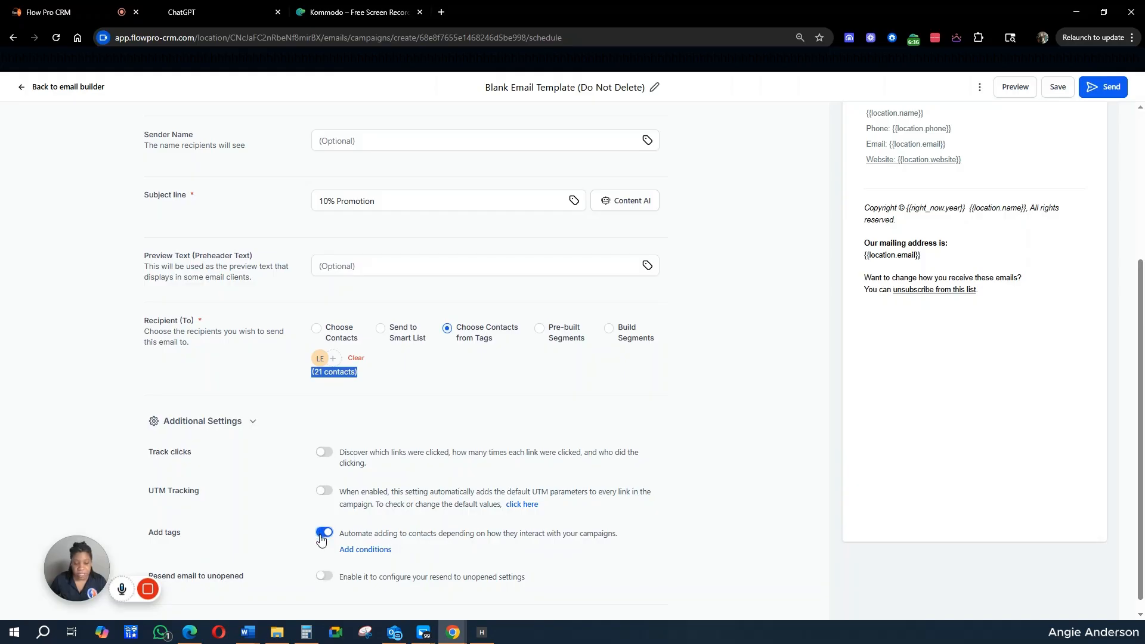
pyautogui.click(322, 533)
pyautogui.click(324, 561)
pyautogui.scroll(-3, 439, 486)
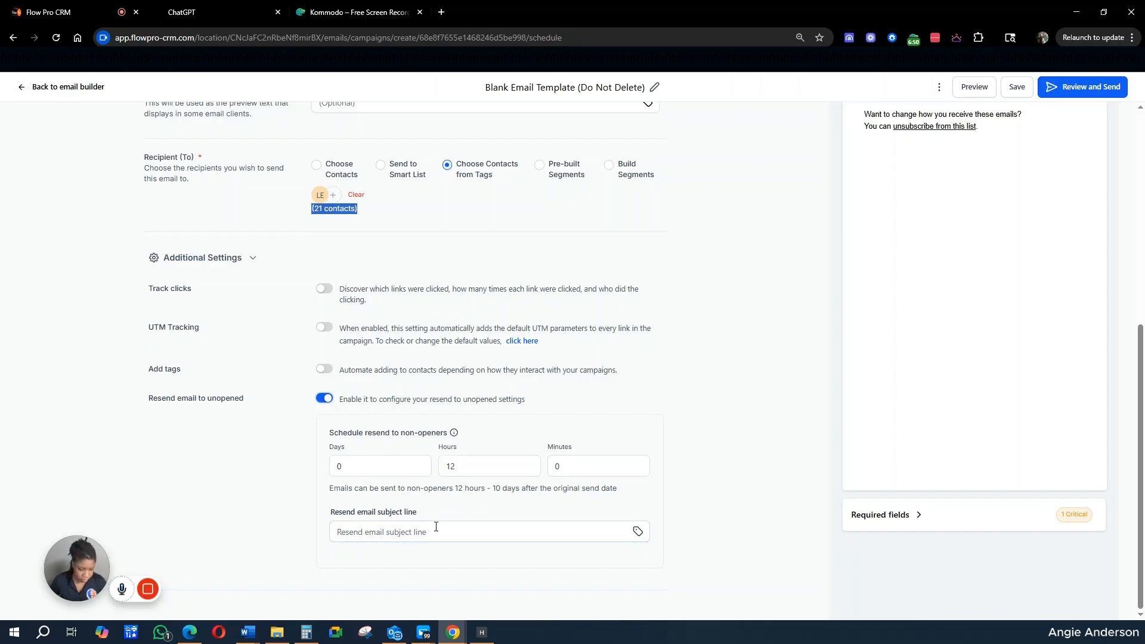
pyautogui.click(325, 398)
pyautogui.click(320, 453)
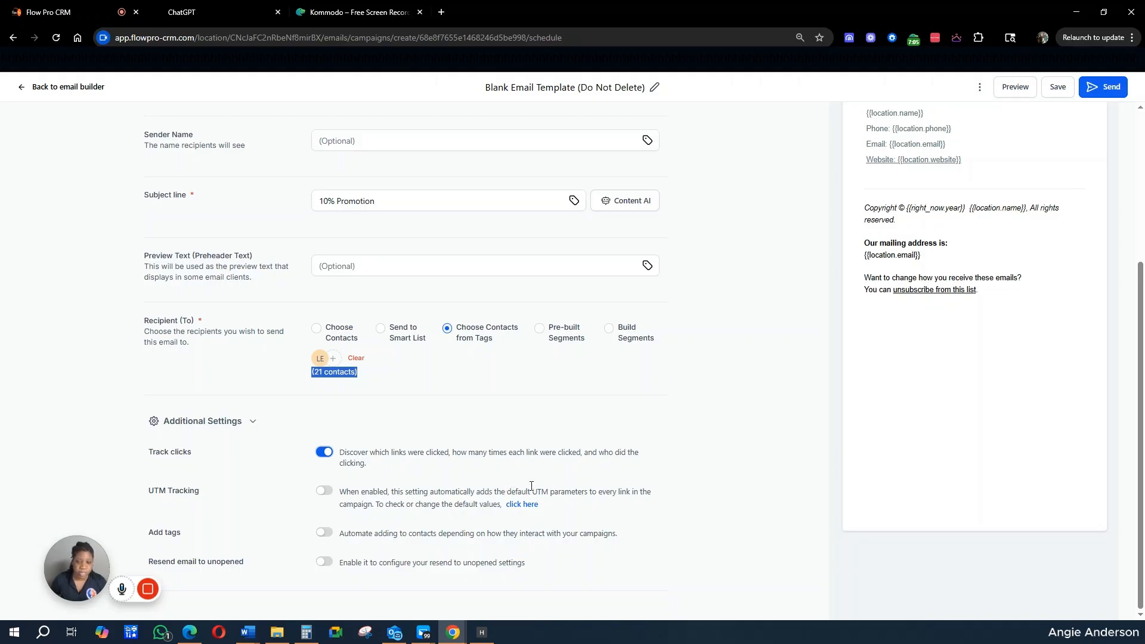
pyautogui.click(324, 451)
# Try to send the campaign immediately, and leave the email builder for the campaigns list.
pyautogui.scroll(3, 507, 456)
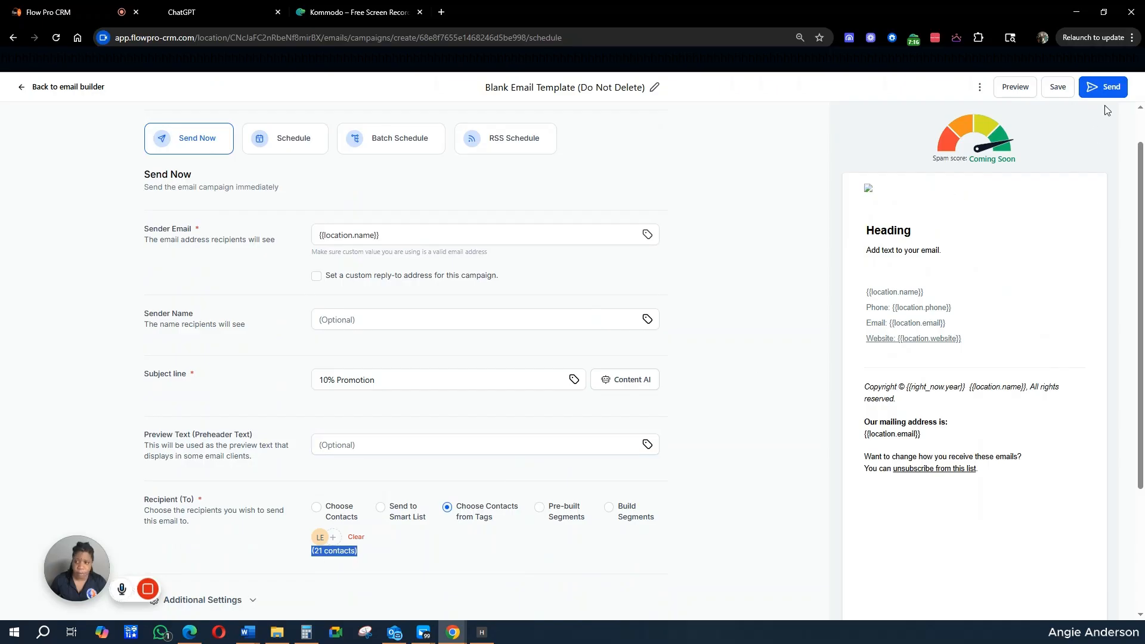
pyautogui.click(1105, 87)
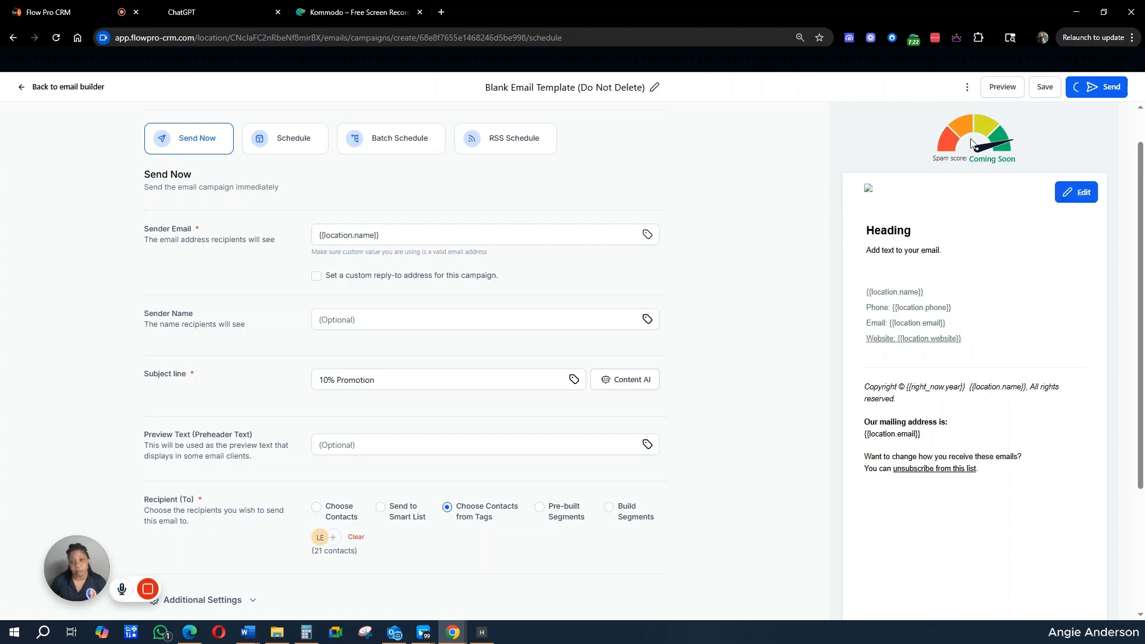
pyautogui.click(967, 89)
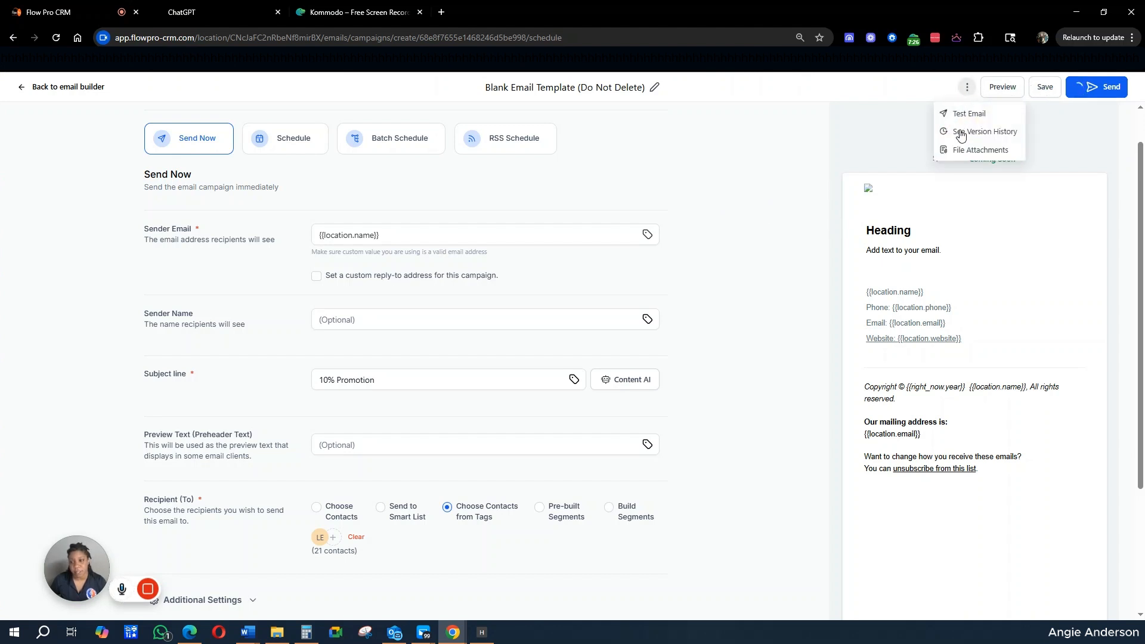
pyautogui.click(54, 90)
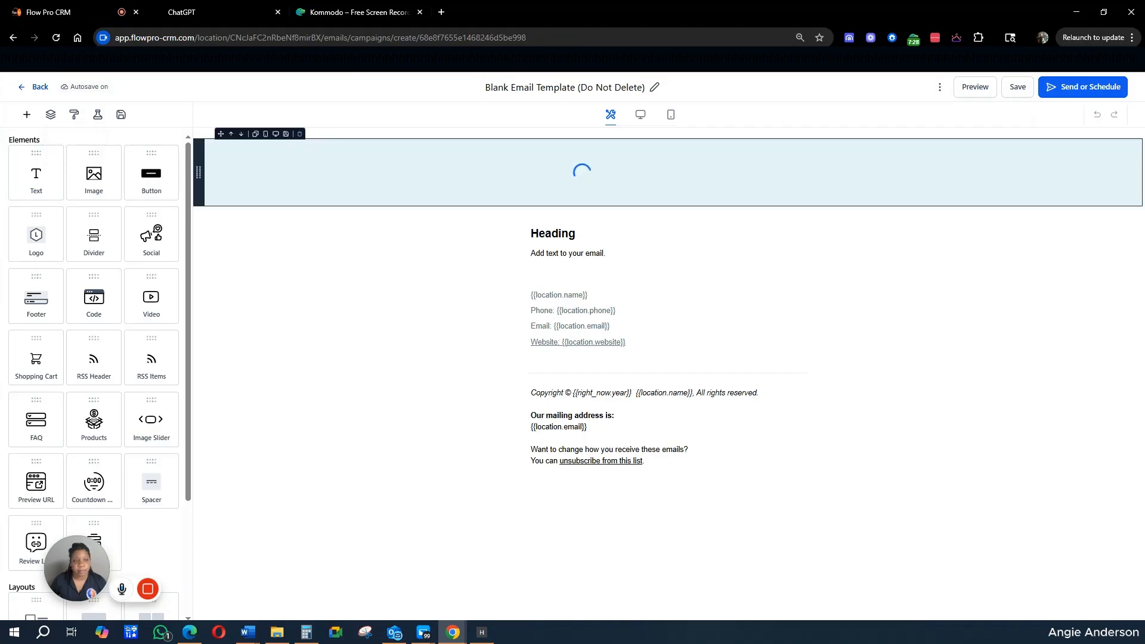
pyautogui.click(33, 88)
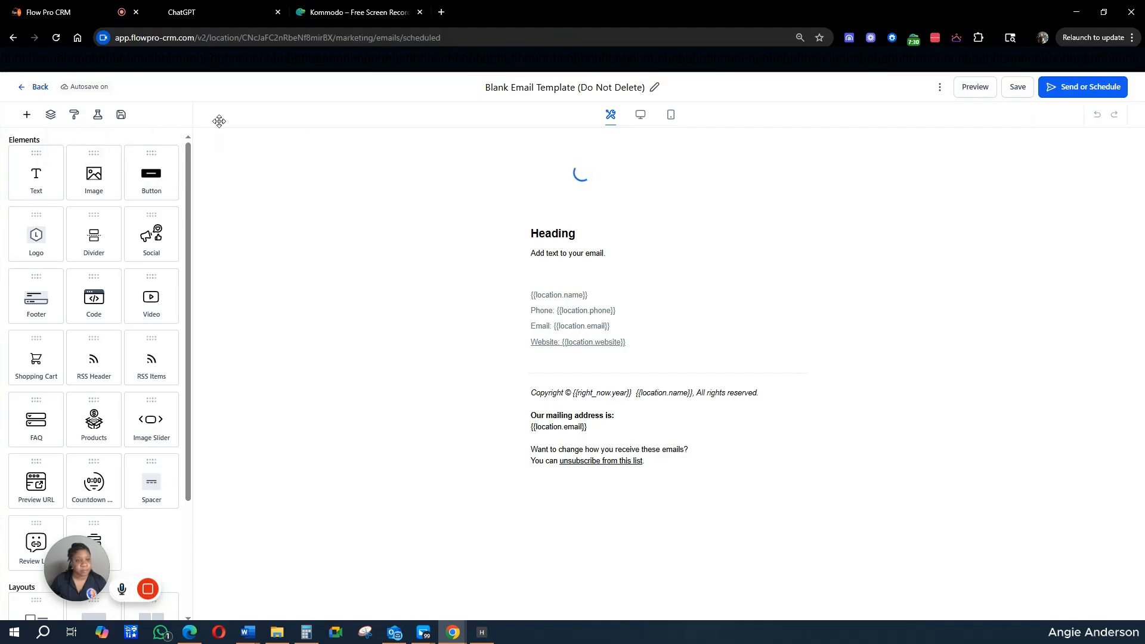